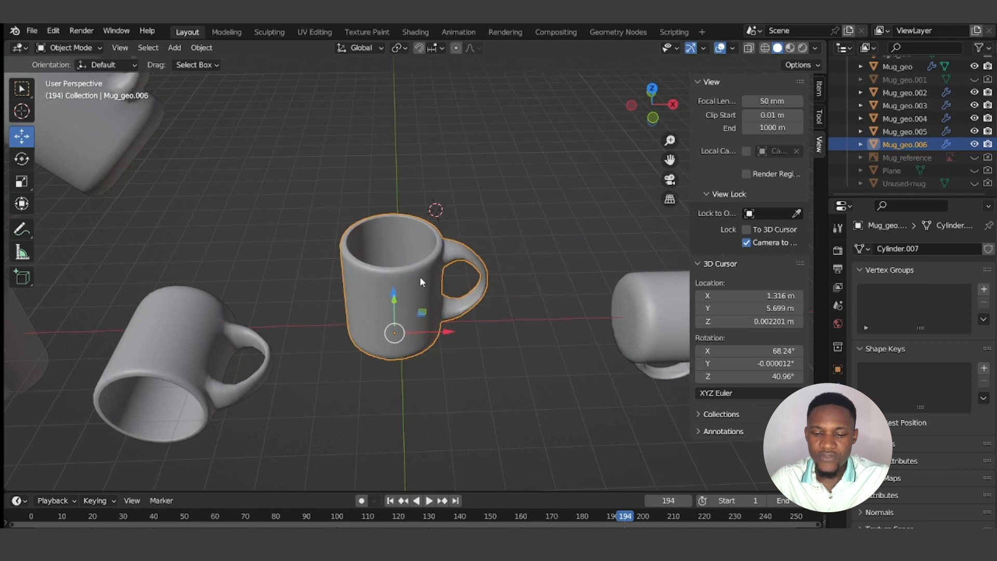
- Examine the selected upright mug and the differently oriented mugs around it from several angles
{"action": "middle_click_drag", "start_coordinate": [420, 276], "coordinate": [434, 212]}
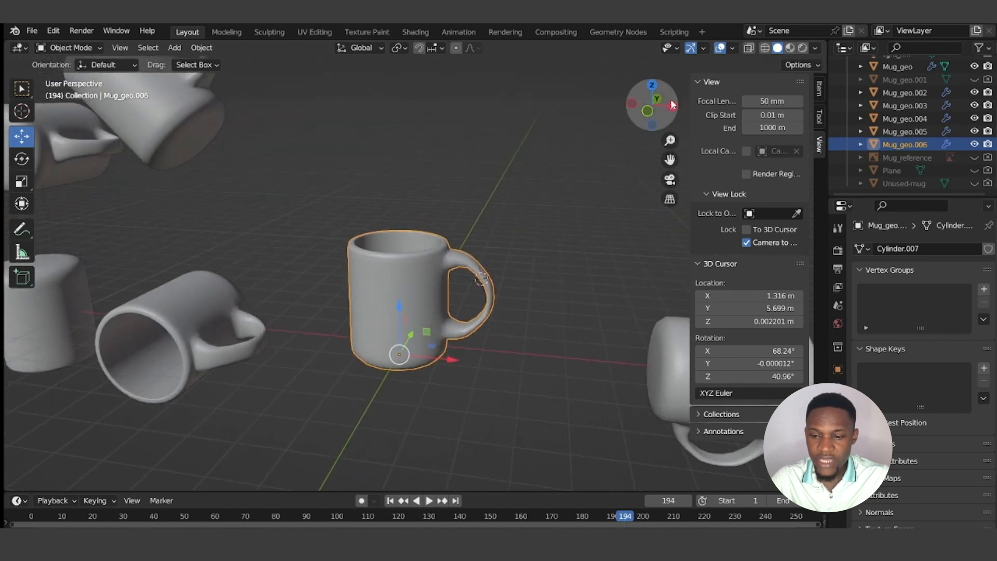
{"action": "key", "text": "alt+a"}
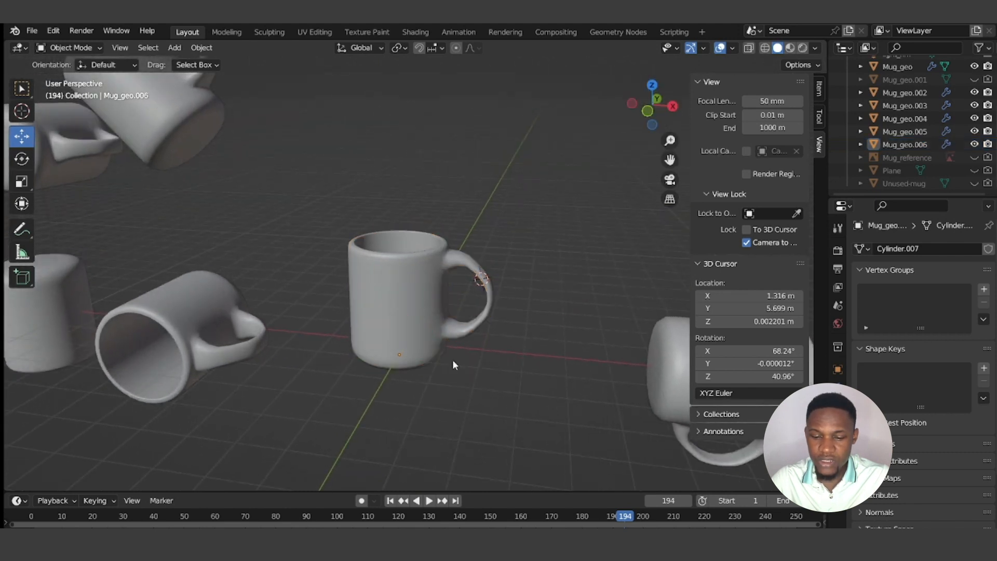
{"action": "key", "text": "ctrl+z"}
{"action": "middle_click_drag", "start_coordinate": [458, 357], "coordinate": [392, 336]}
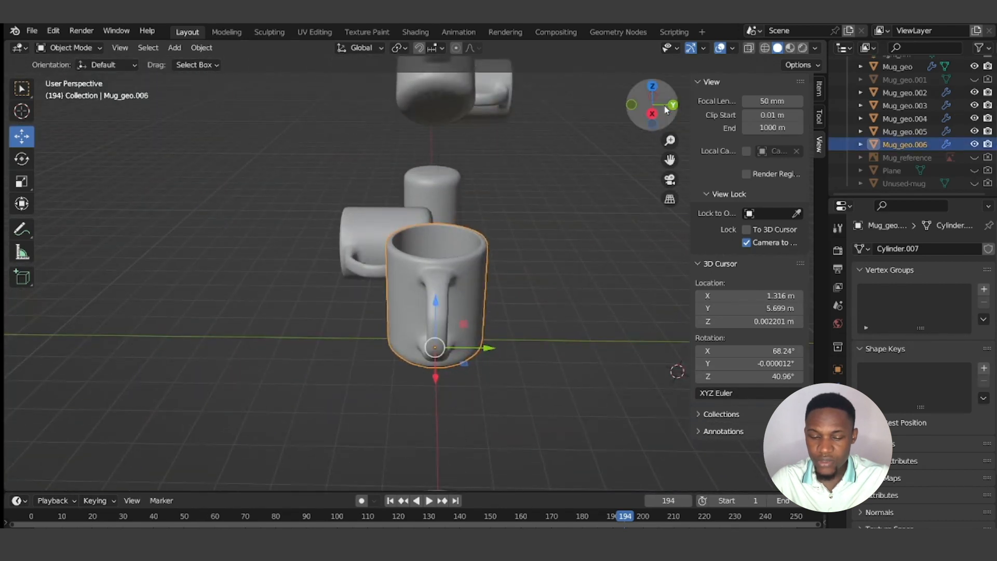
{"action": "middle_click_drag", "start_coordinate": [416, 318], "coordinate": [651, 195]}
{"action": "middle_click_drag", "start_coordinate": [681, 102], "coordinate": [539, 320]}
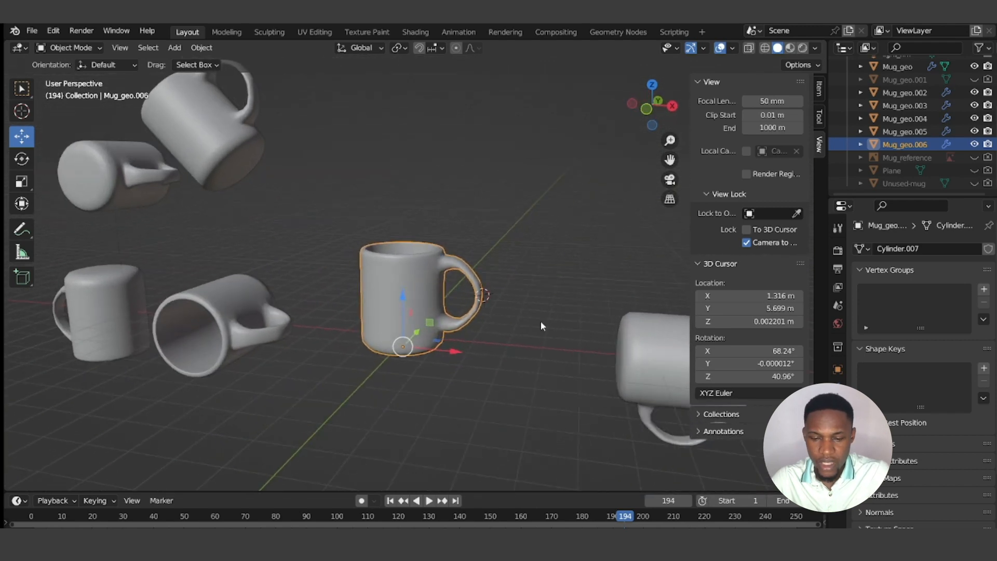
{"action": "key", "text": "KP_1"}
{"action": "middle_click_drag", "start_coordinate": [482, 300], "coordinate": [410, 282]}
{"action": "key", "text": "KP_1"}
{"action": "scroll", "coordinate": [409, 282], "scroll_direction": "up", "scroll_amount": 2}
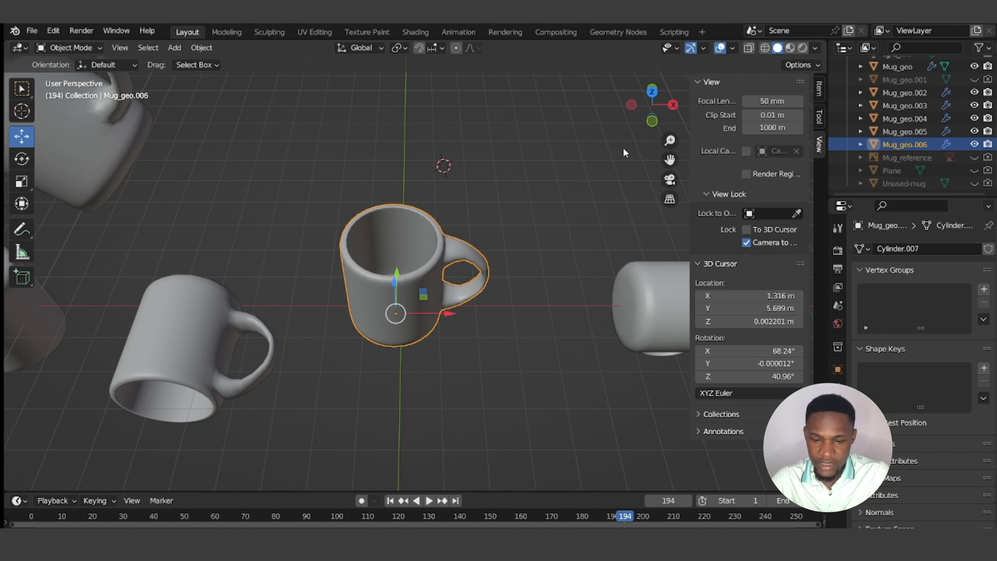
{"action": "middle_click_drag", "start_coordinate": [457, 302], "coordinate": [435, 276]}
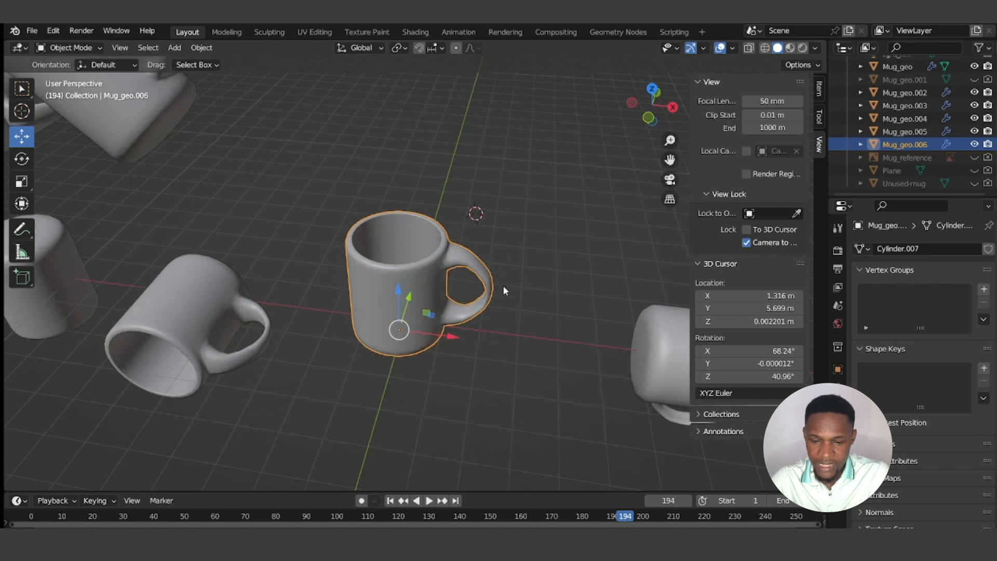
{"action": "middle_click_drag", "start_coordinate": [488, 294], "coordinate": [426, 305]}
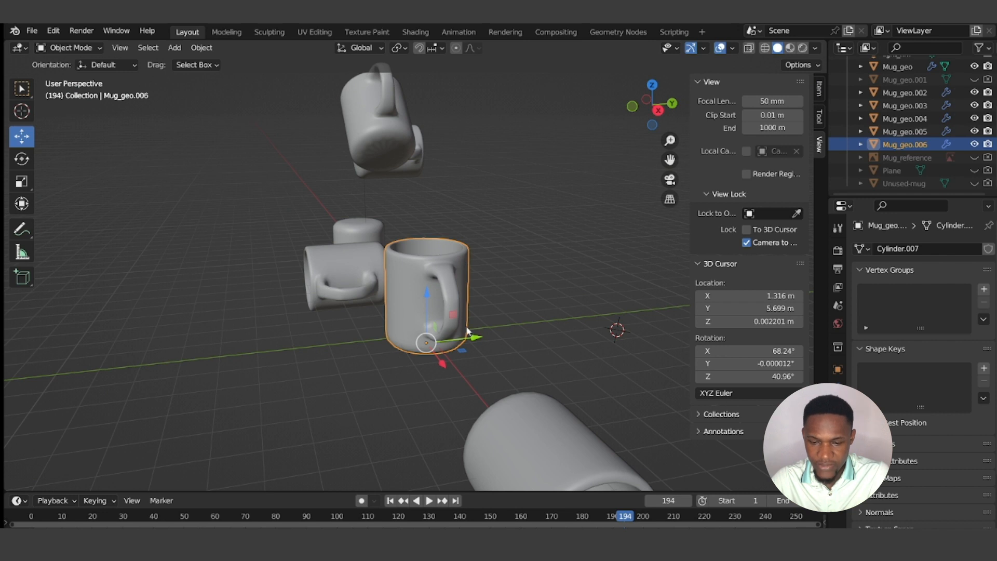
{"action": "middle_click_drag", "start_coordinate": [489, 325], "coordinate": [364, 336]}
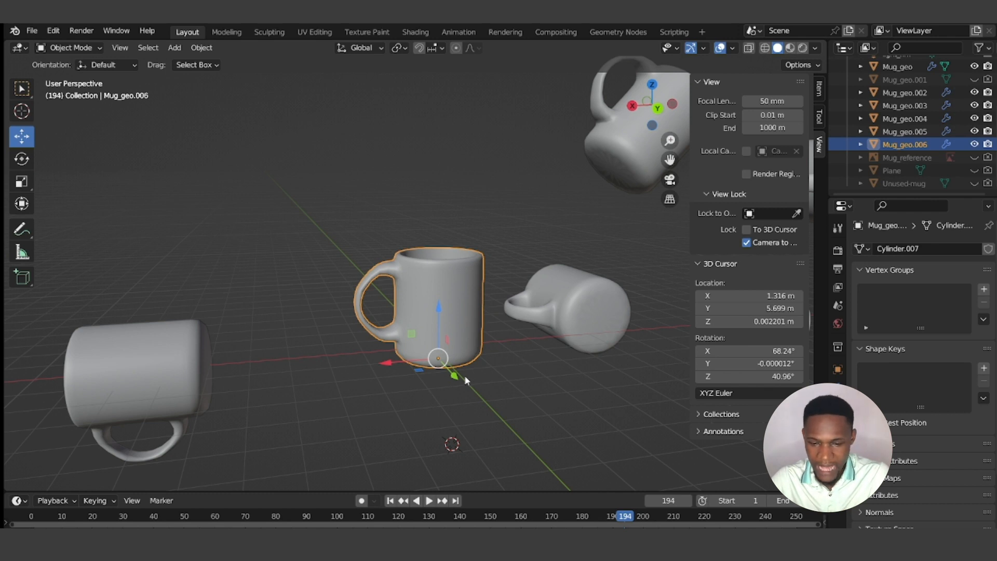
{"action": "middle_click_drag", "start_coordinate": [455, 375], "coordinate": [542, 362]}
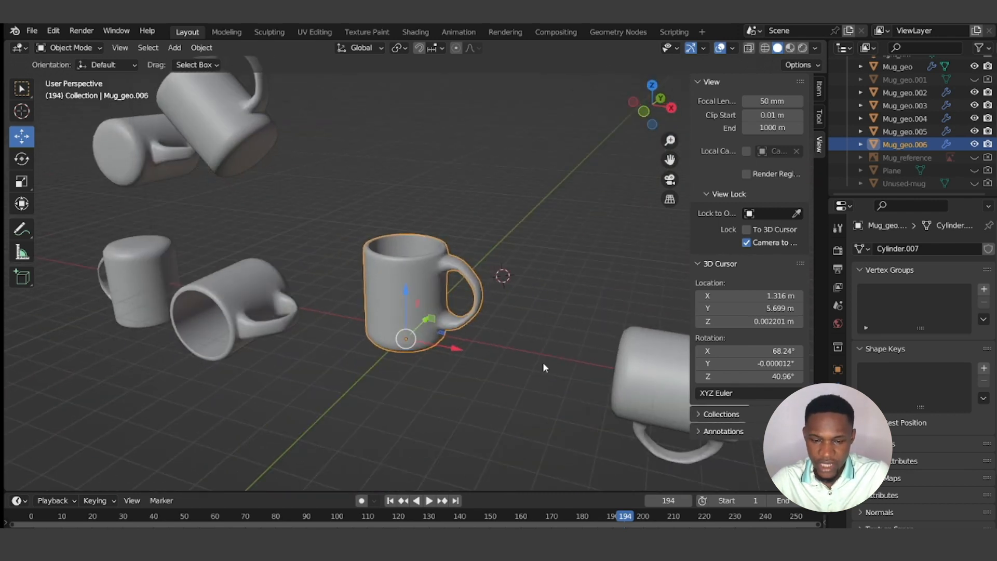
- Compare the upright mug with the mug whose opening faces forward, from the front and in perspective
{"action": "key", "text": "KP_1"}
{"action": "scroll", "coordinate": [491, 345], "scroll_direction": "down", "scroll_amount": 2}
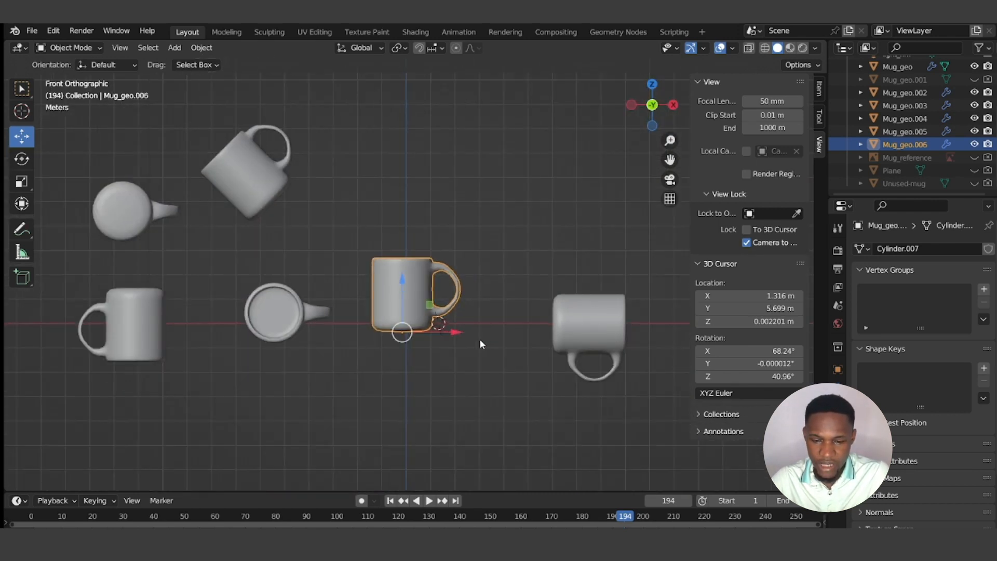
{"action": "left_click", "coordinate": [289, 309]}
{"action": "left_click", "coordinate": [417, 306]}
{"action": "middle_click_drag", "start_coordinate": [278, 299], "coordinate": [254, 328]}
{"action": "scroll", "coordinate": [348, 299], "scroll_direction": "up", "scroll_amount": 3}
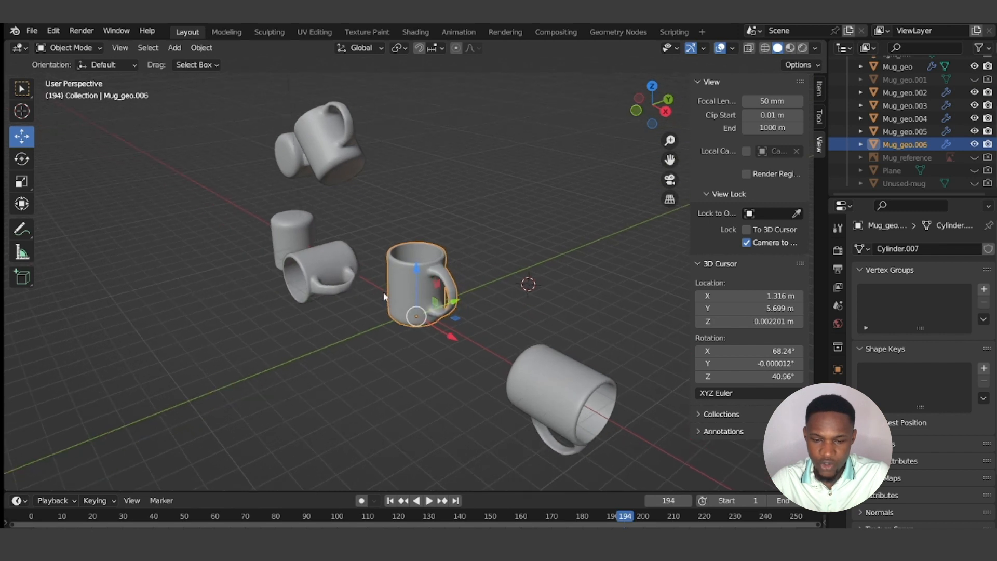
{"action": "scroll", "coordinate": [436, 302], "scroll_direction": "up", "scroll_amount": 1}
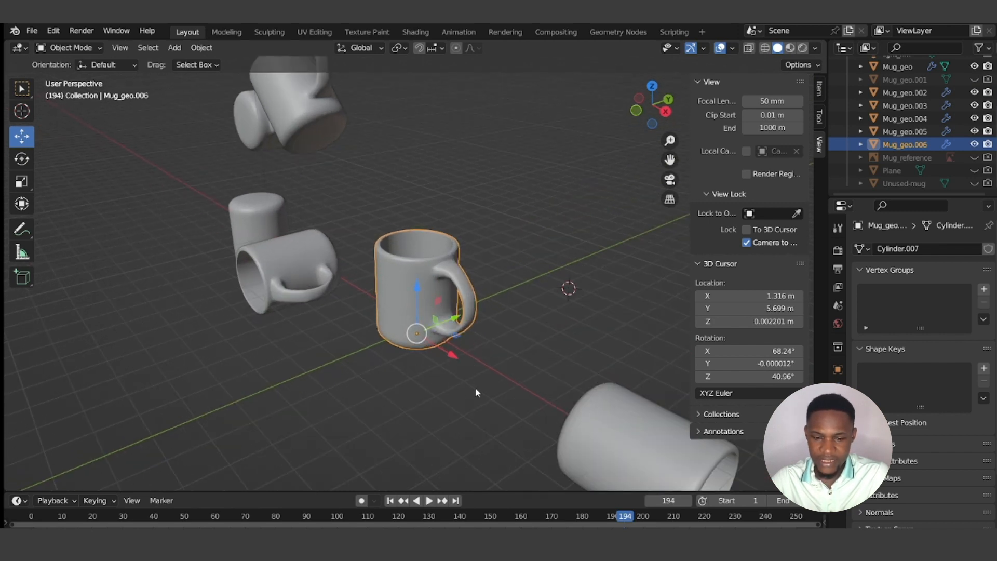
{"action": "middle_click_drag", "start_coordinate": [436, 343], "coordinate": [475, 339]}
- Try rotating the upright mug 90° about the global X axis in front view, and undo the rotation
{"action": "key", "text": "KP_1"}
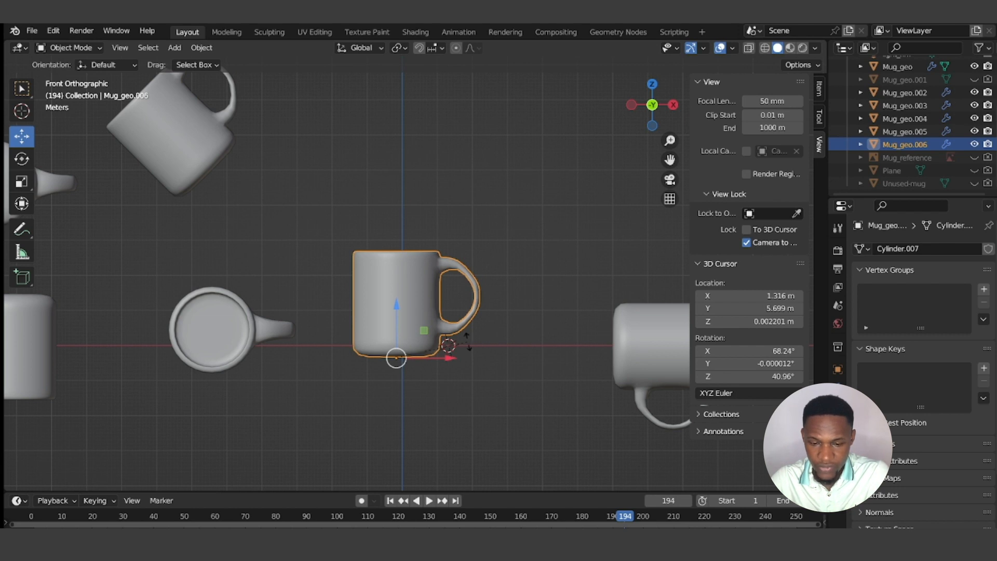
{"action": "key", "text": "r"}
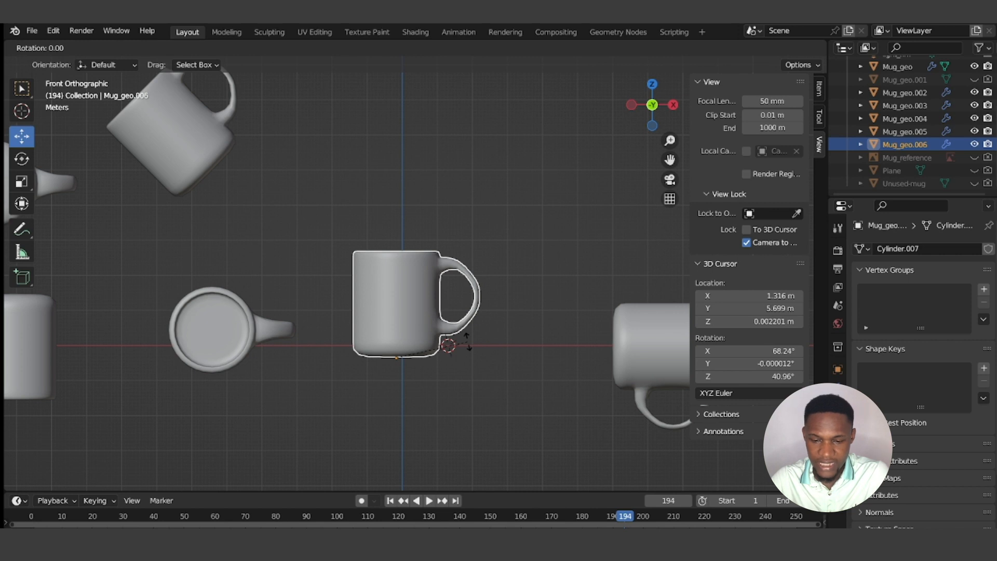
{"action": "key", "text": "x"}
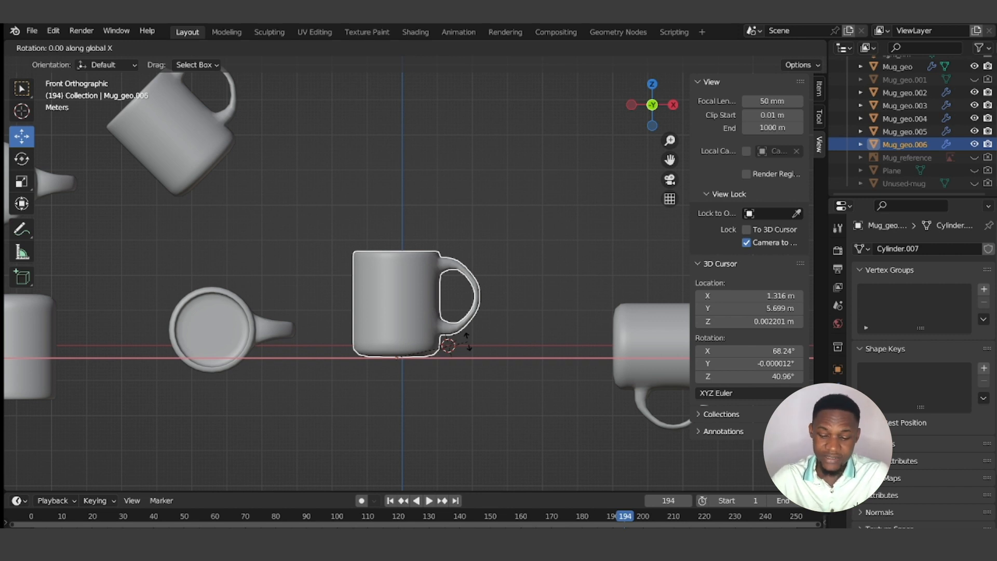
{"action": "type", "text": "90"}
{"action": "key", "text": "Return"}
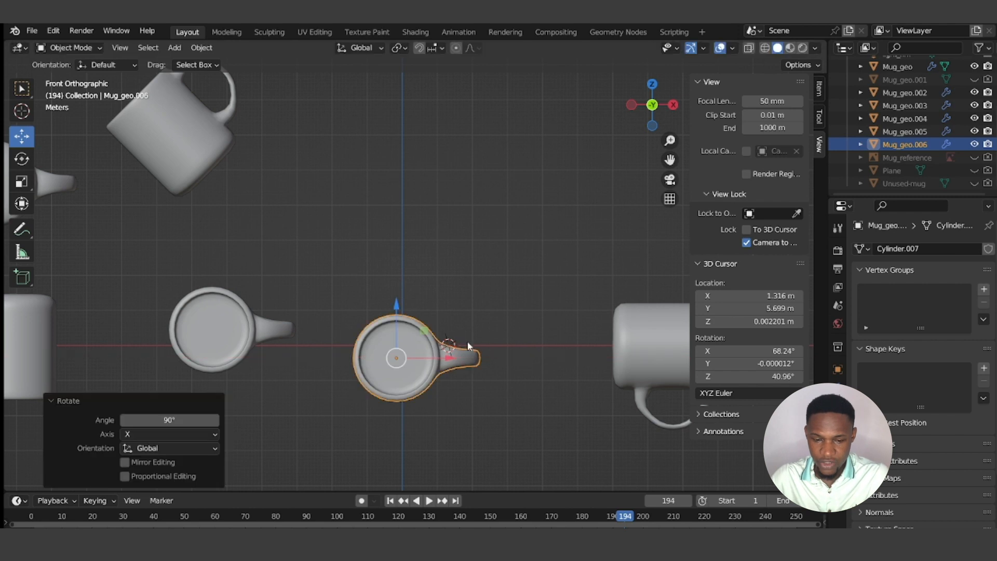
{"action": "key", "text": "ctrl+z"}
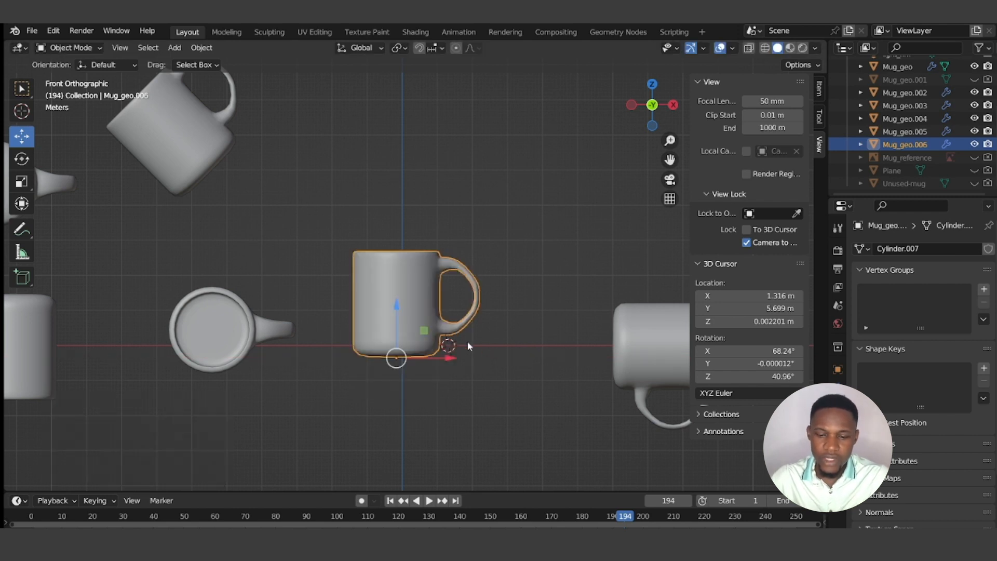
- Examine the diagonally tilted mug (Mug_geo.005) from the front and at an angle as a rotation reference
{"action": "scroll", "coordinate": [519, 254], "scroll_direction": "down", "scroll_amount": 3}
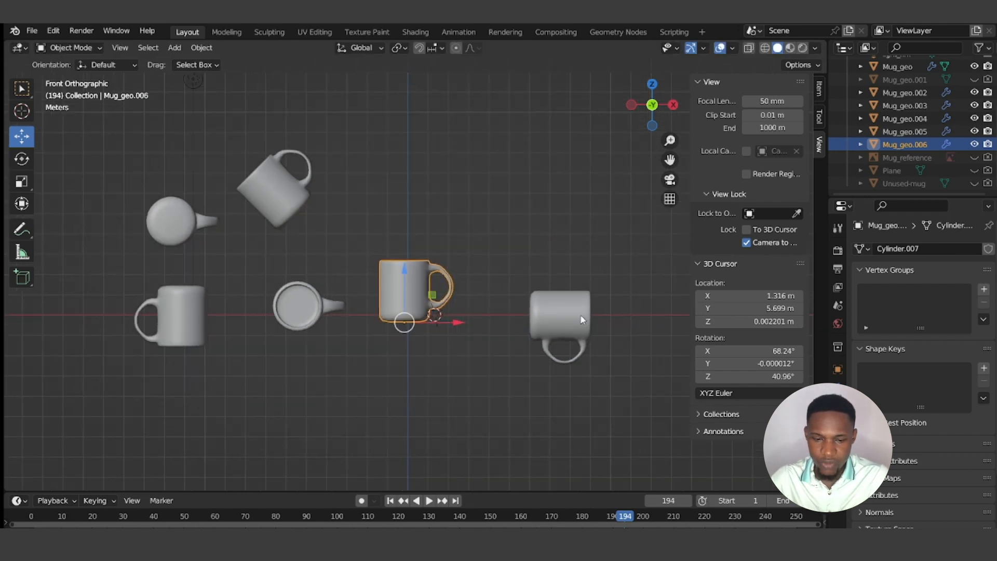
{"action": "scroll", "coordinate": [213, 214], "scroll_direction": "up", "scroll_amount": 2}
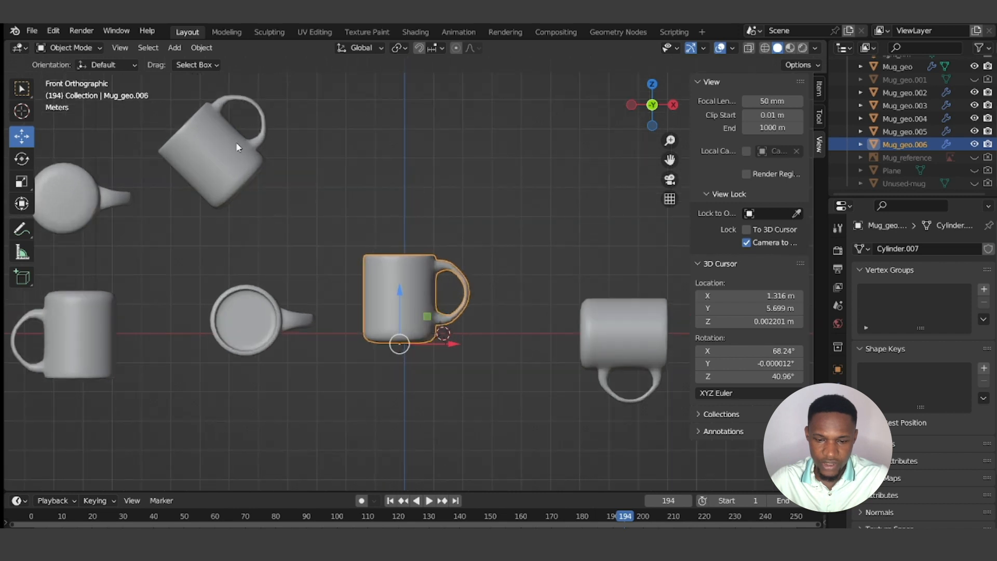
{"action": "left_click", "coordinate": [232, 160]}
{"action": "scroll", "coordinate": [312, 196], "scroll_direction": "down", "scroll_amount": 1}
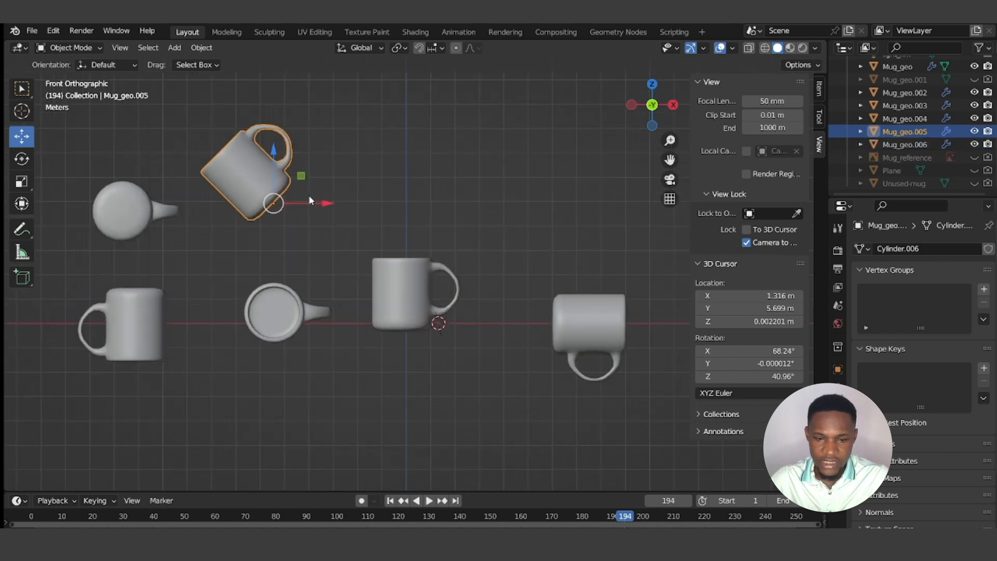
{"action": "scroll", "coordinate": [297, 166], "scroll_direction": "down", "scroll_amount": 1}
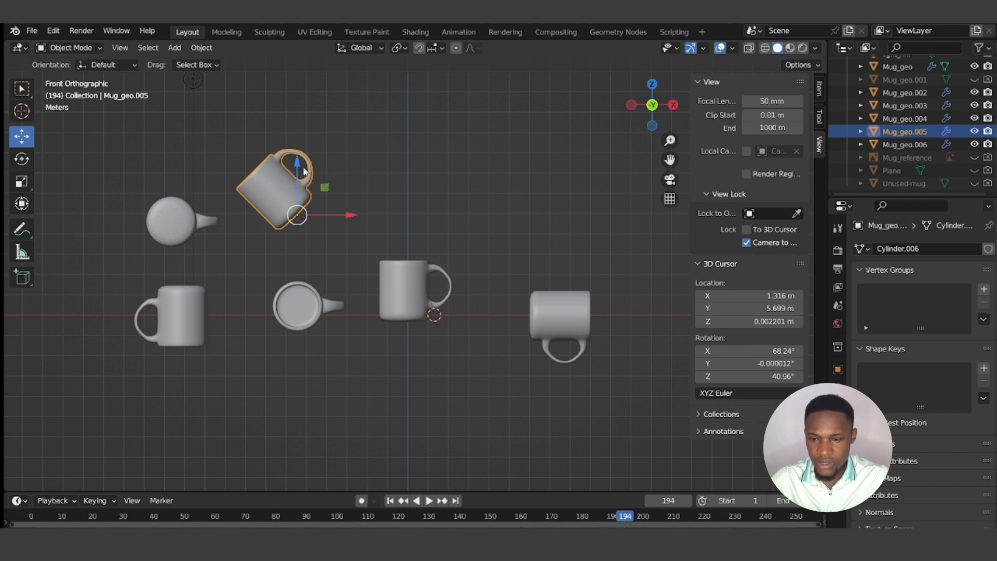
{"action": "scroll", "coordinate": [319, 169], "scroll_direction": "up", "scroll_amount": 1}
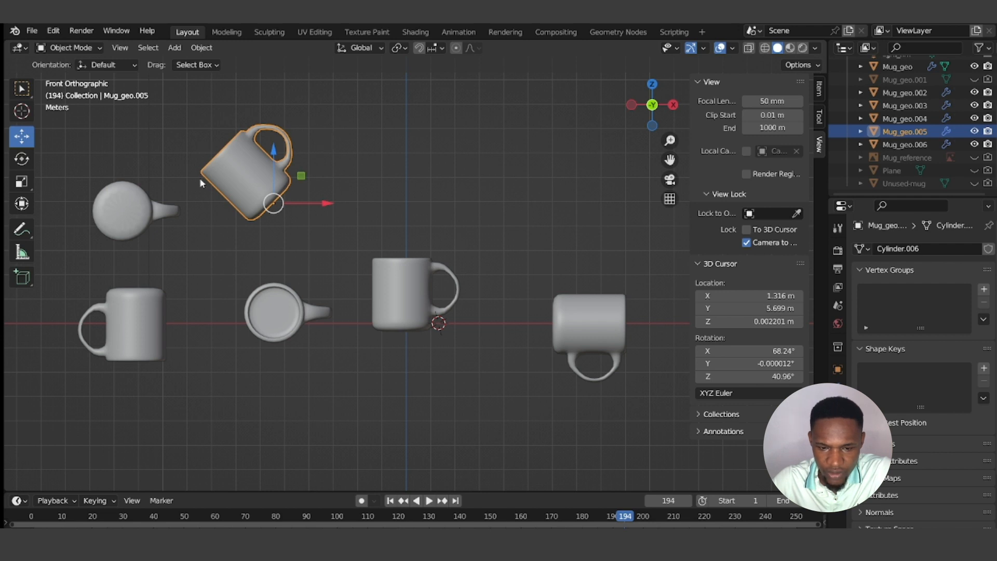
{"action": "middle_click_drag", "start_coordinate": [298, 182], "coordinate": [278, 199]}
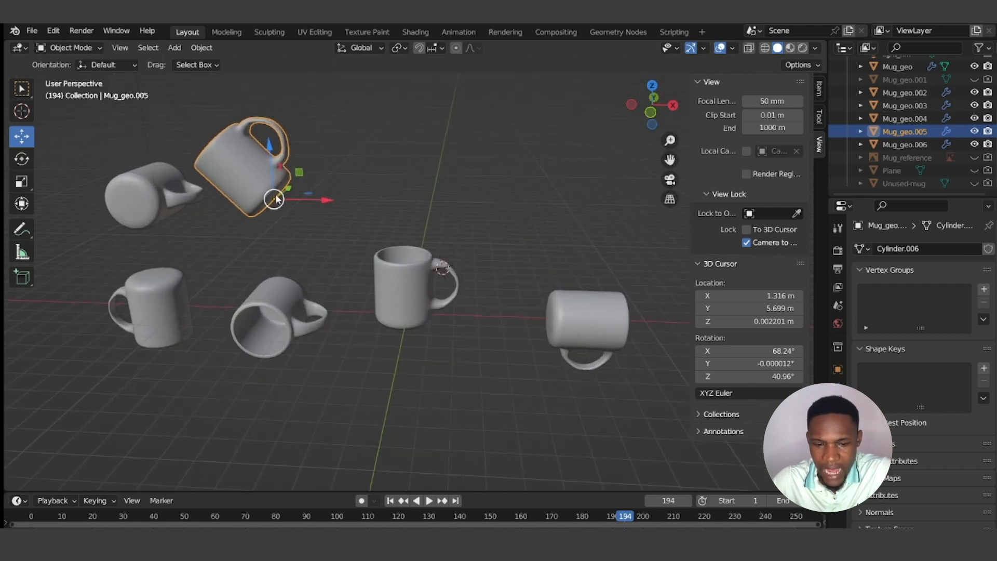
{"action": "key", "text": "KP_1"}
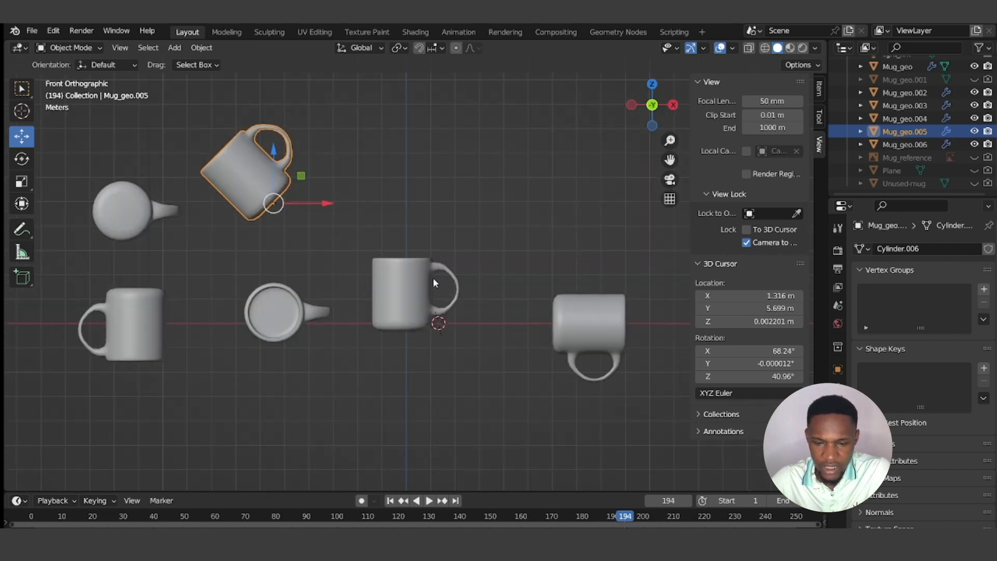
- Try rotating the upright mug 45° about the global Y axis, and cancel the rotation
{"action": "left_click", "coordinate": [414, 282]}
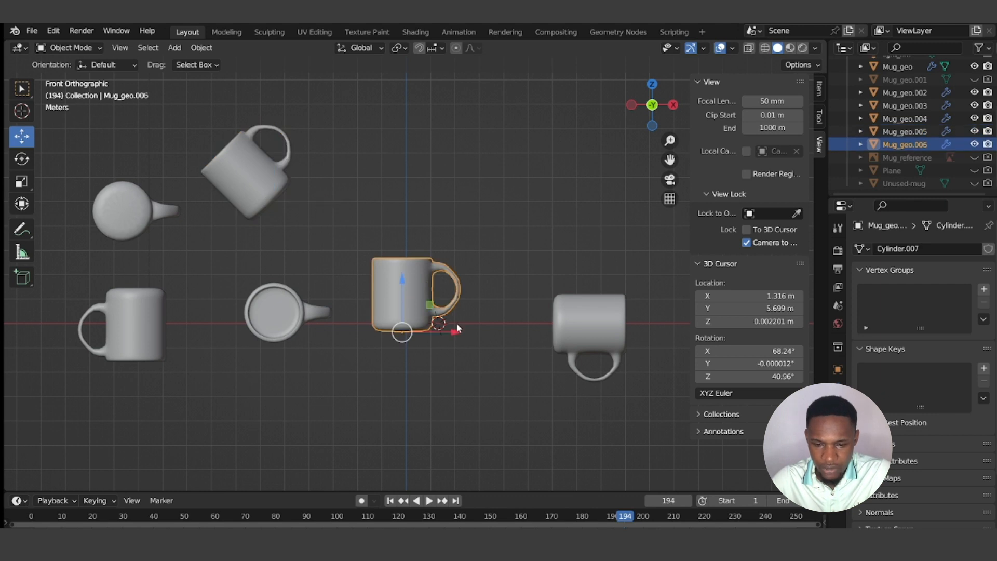
{"action": "key", "text": "r"}
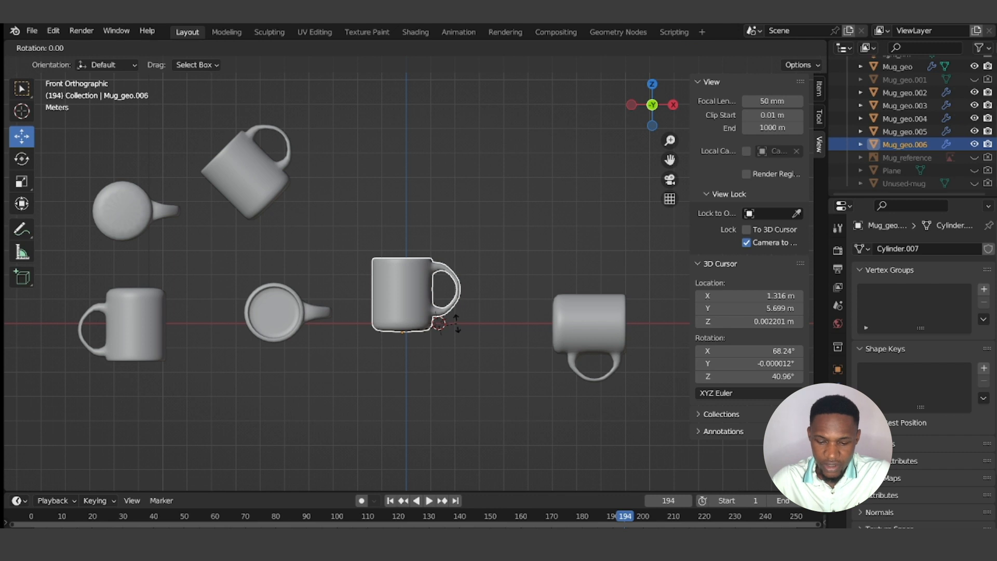
{"action": "key", "text": "y"}
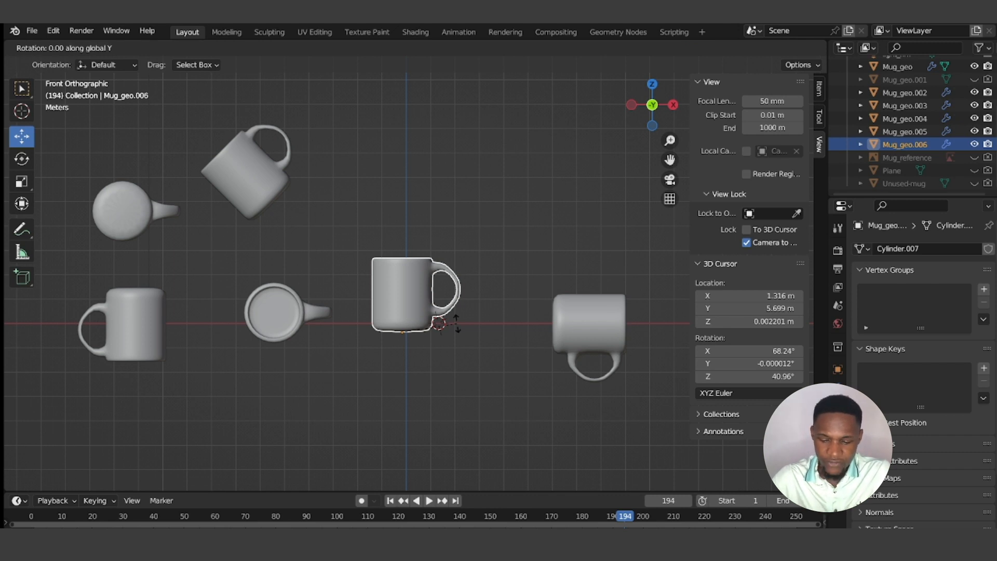
{"action": "type", "text": "45"}
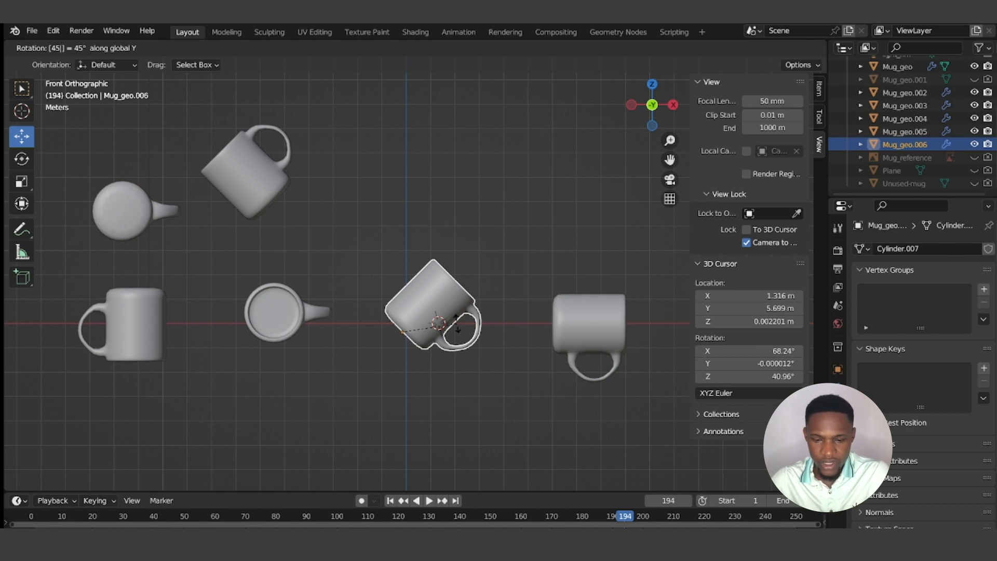
{"action": "key", "text": "Escape"}
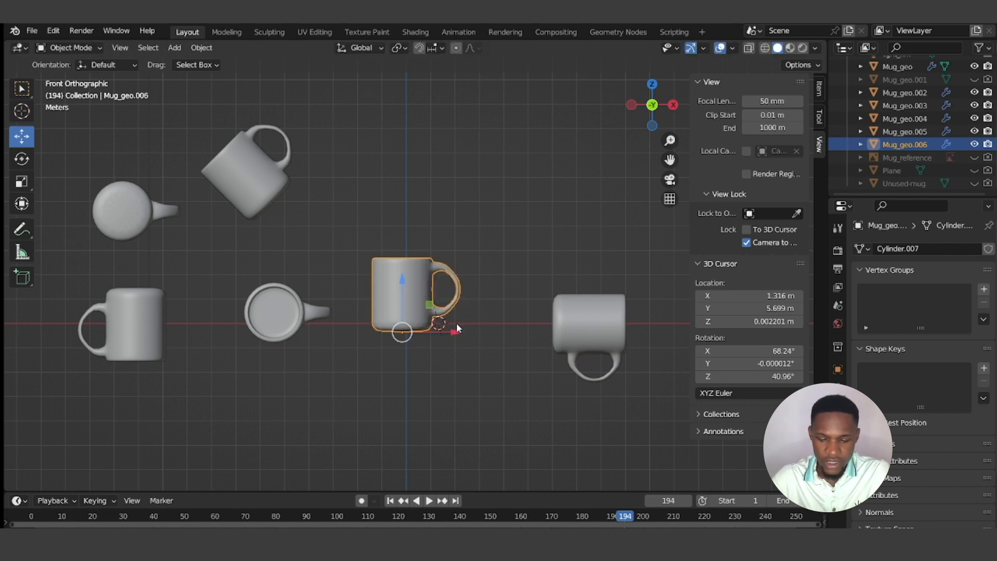
- Try rotating the upright mug -45° about the global Y axis, and cancel the rotation
{"action": "key", "text": "r"}
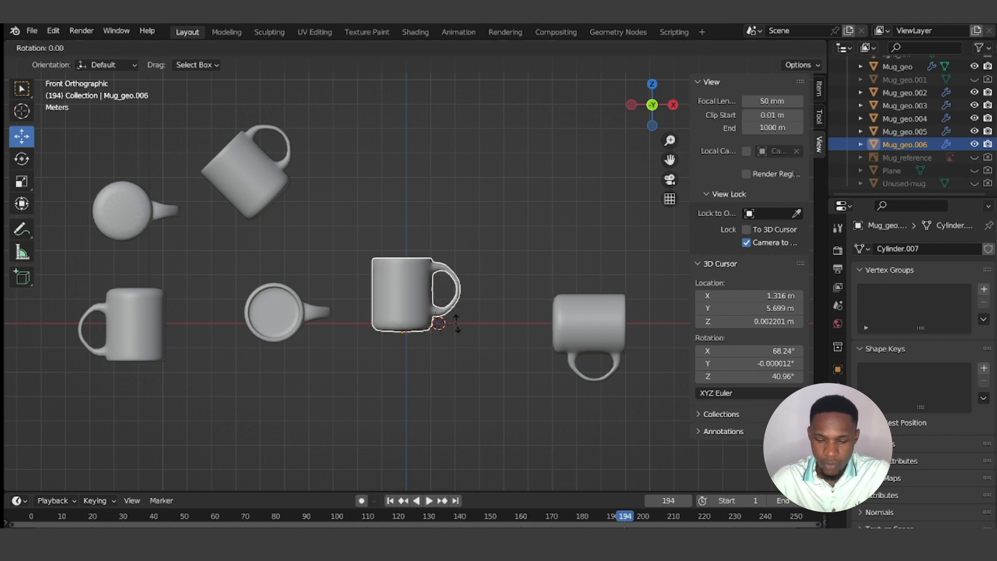
{"action": "key", "text": "y"}
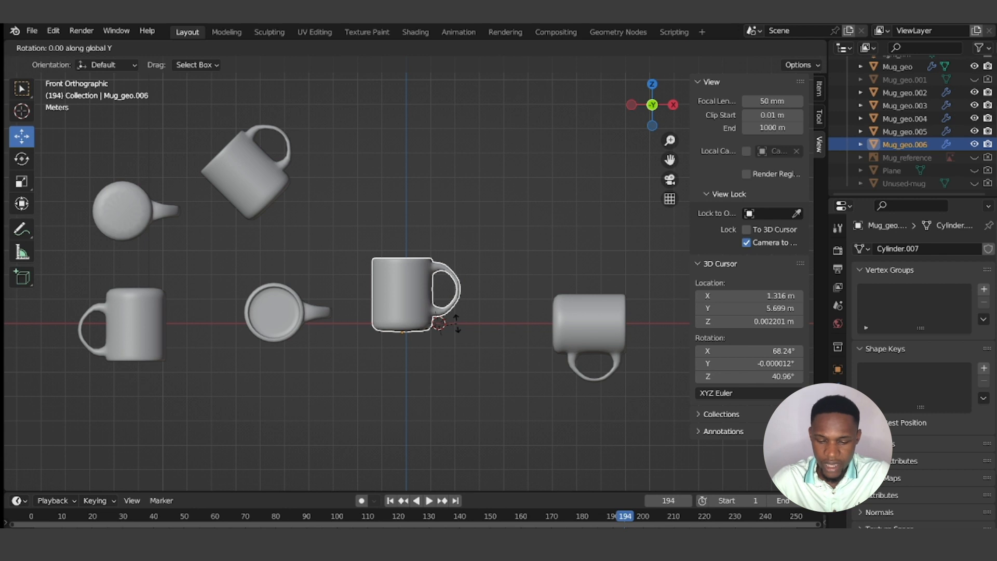
{"action": "type", "text": "-45"}
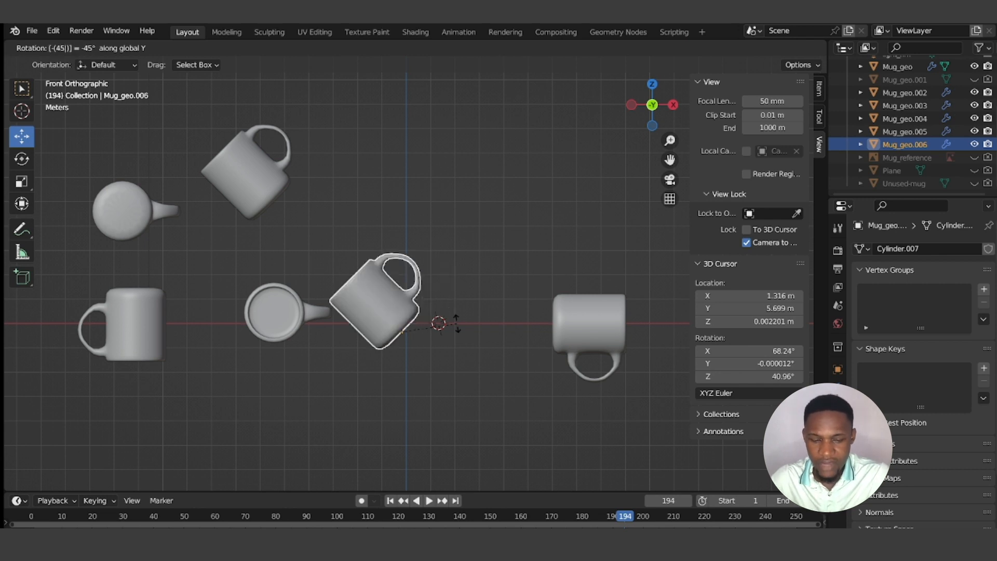
{"action": "key", "text": "Escape"}
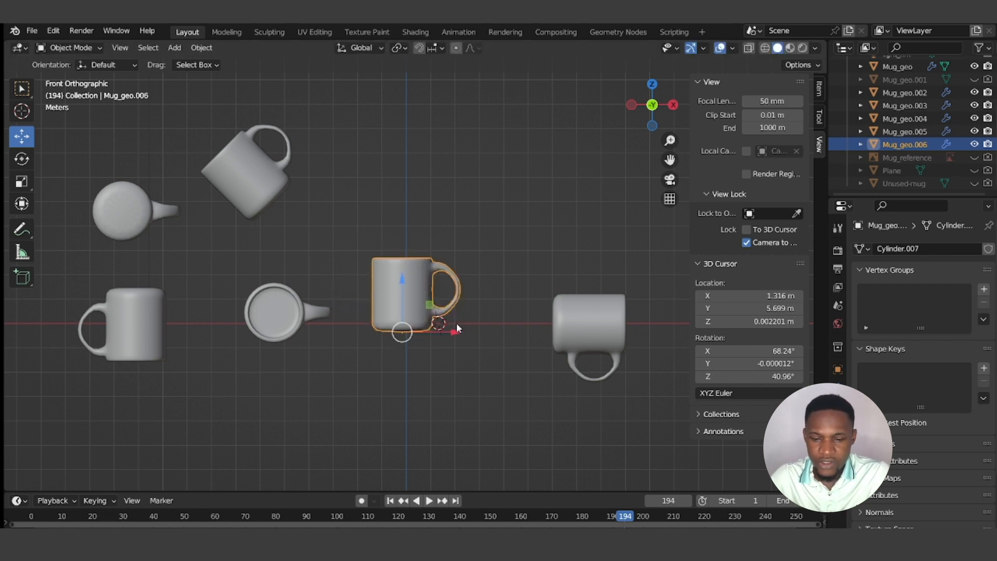
- Compare the upright mug with Mug_geo.004, whose base faces the front, viewing it from the front and at an angle
{"action": "left_click", "coordinate": [480, 240]}
{"action": "left_click", "coordinate": [123, 212]}
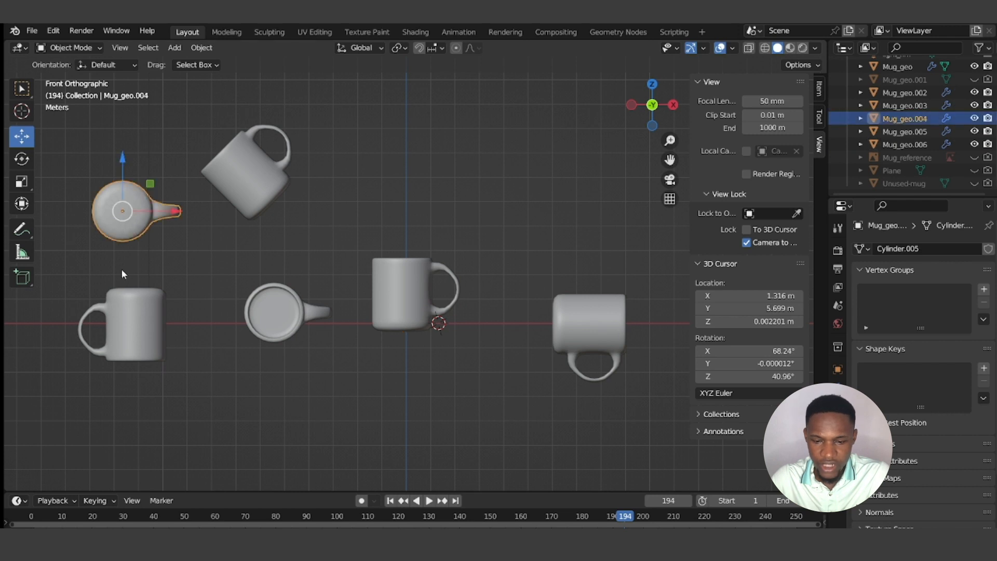
{"action": "left_click", "coordinate": [409, 282]}
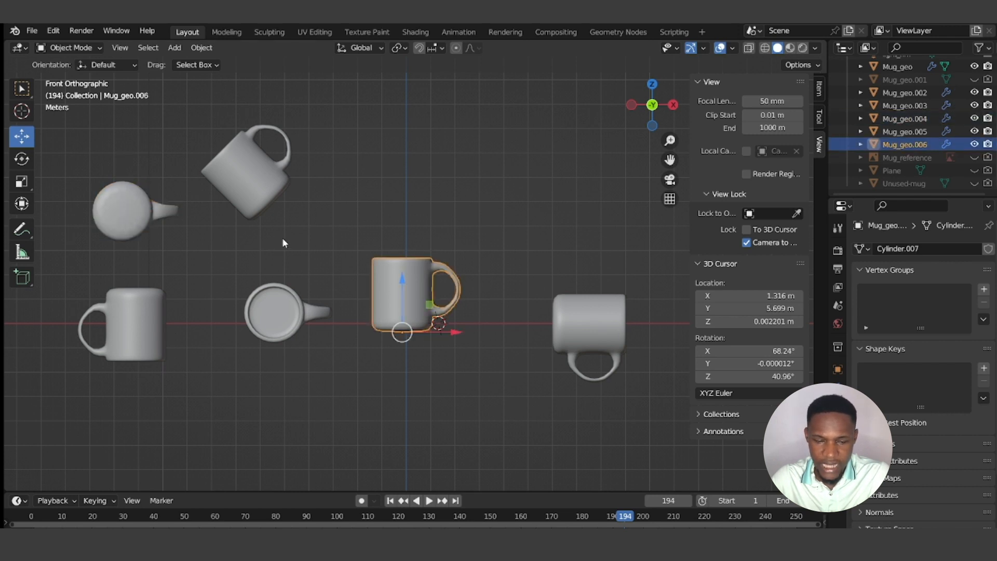
{"action": "left_click", "coordinate": [142, 214]}
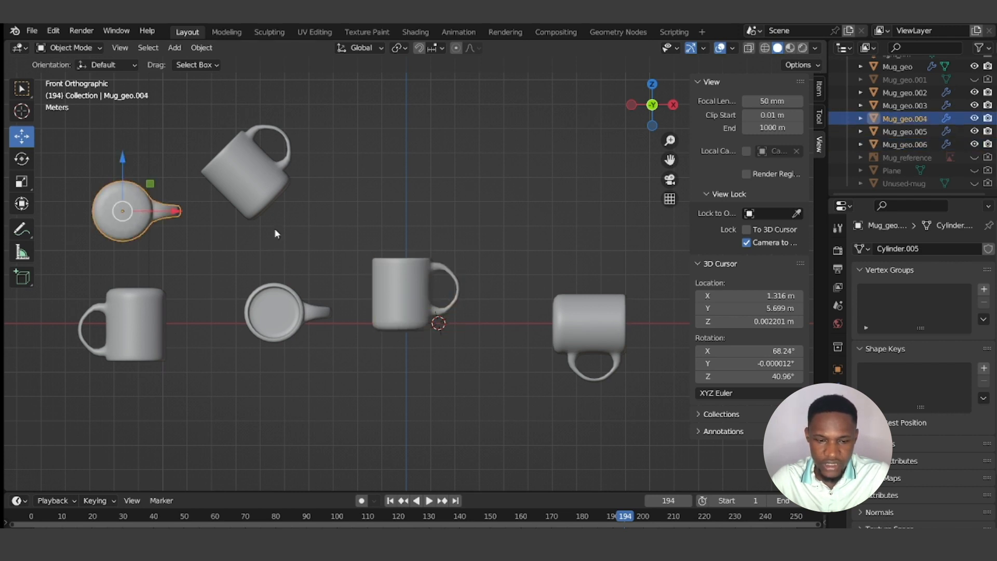
{"action": "scroll", "coordinate": [209, 212], "scroll_direction": "down", "scroll_amount": 1}
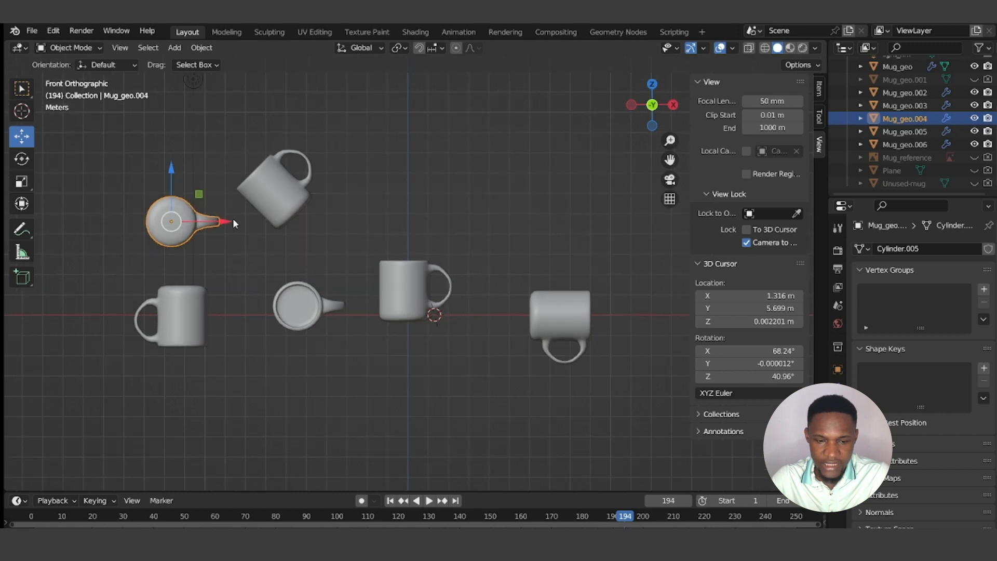
{"action": "middle_click_drag", "start_coordinate": [266, 222], "coordinate": [201, 259]}
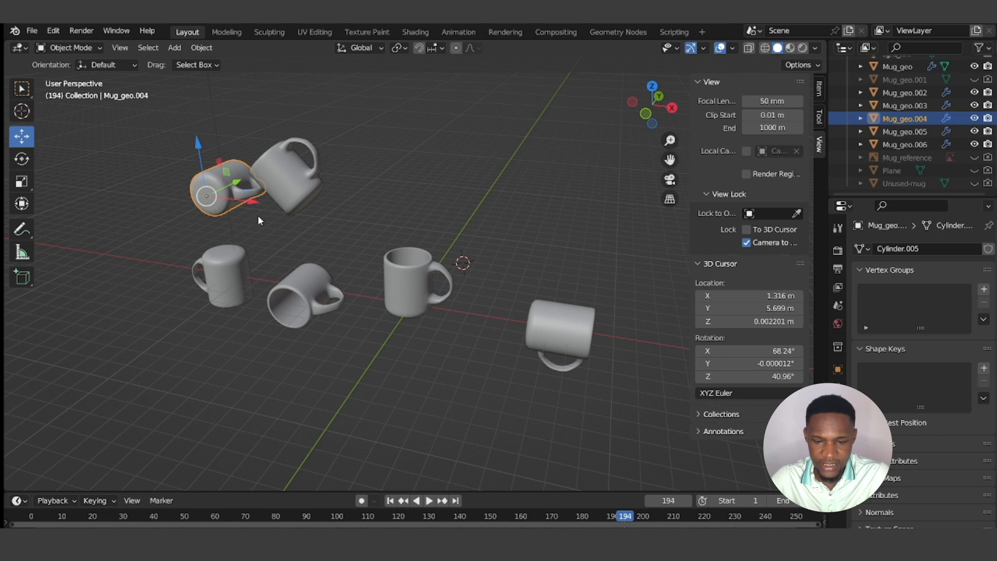
- Try rotating the upright mug -90° about the global X axis in front view, and undo the rotation
{"action": "key", "text": "KP_1"}
{"action": "left_click", "coordinate": [406, 282]}
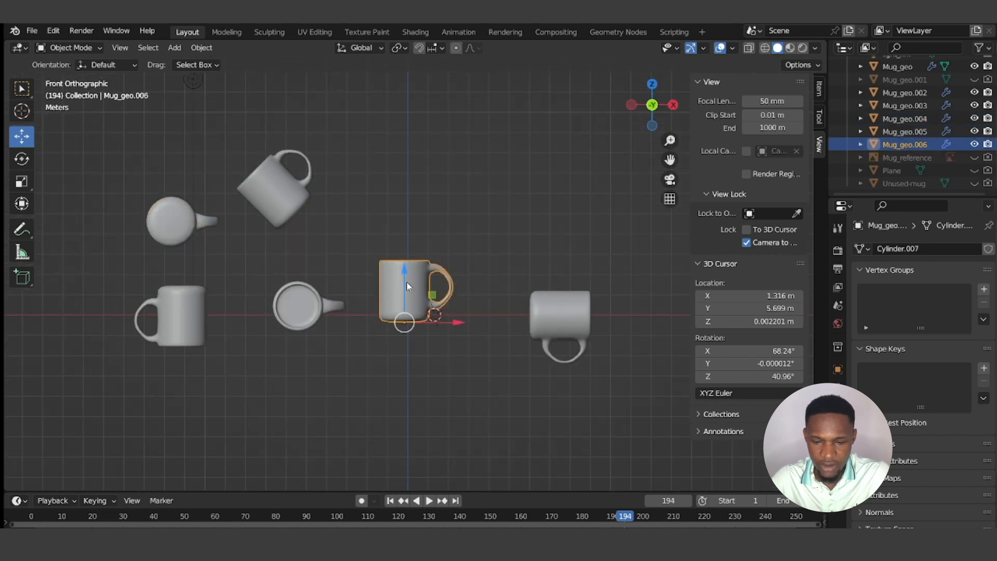
{"action": "key", "text": "r"}
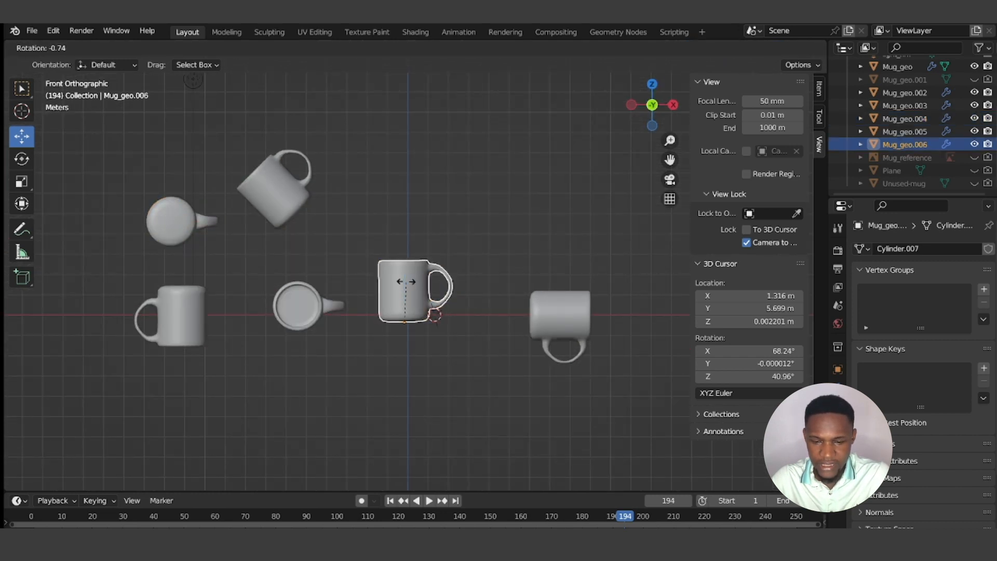
{"action": "key", "text": "x"}
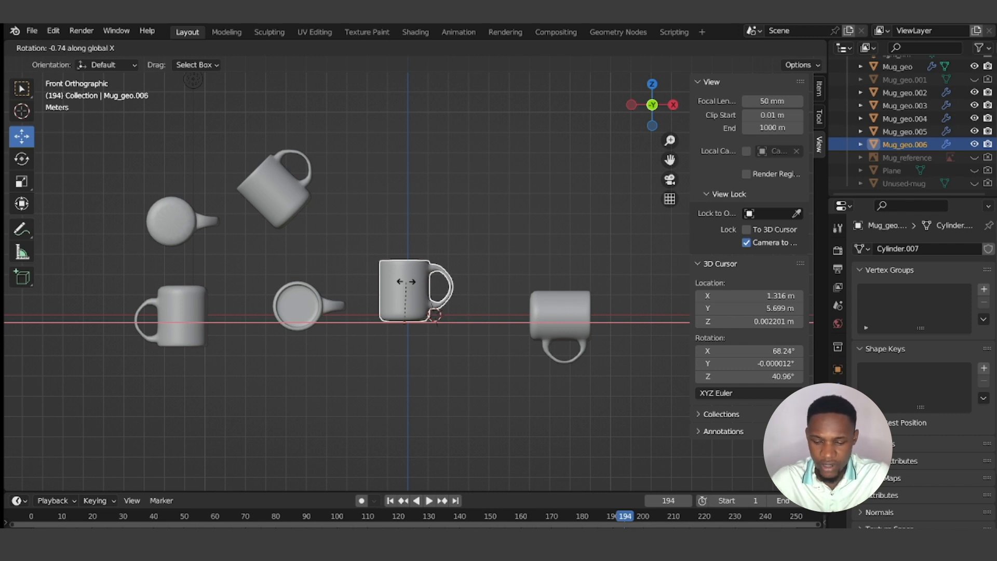
{"action": "type", "text": "-90"}
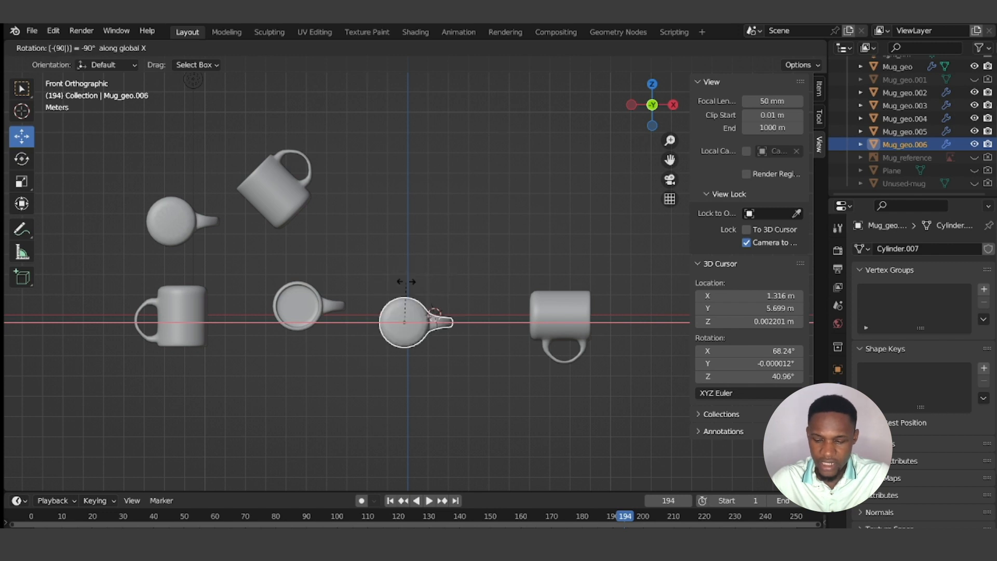
{"action": "key", "text": "Return"}
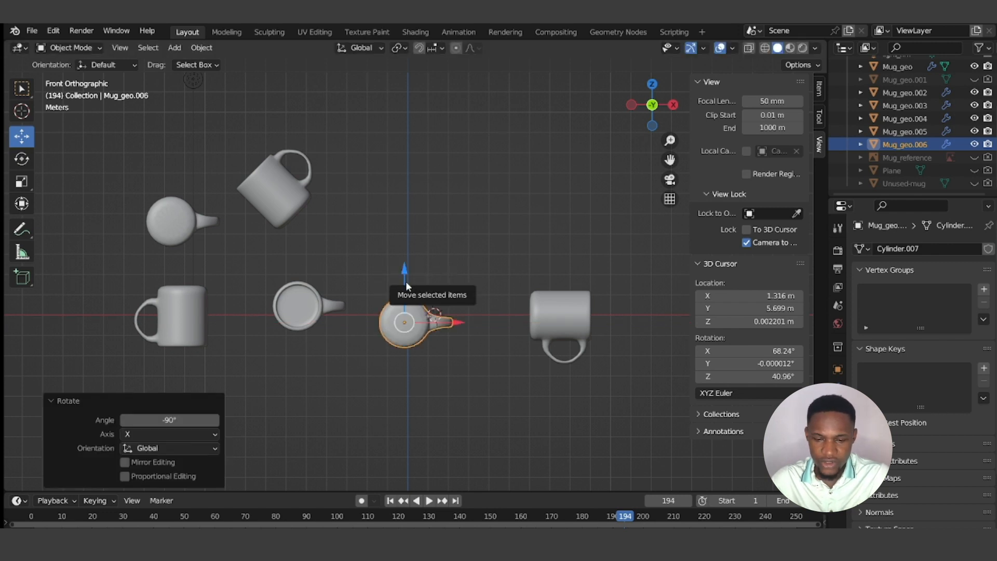
{"action": "key", "text": "ctrl+z"}
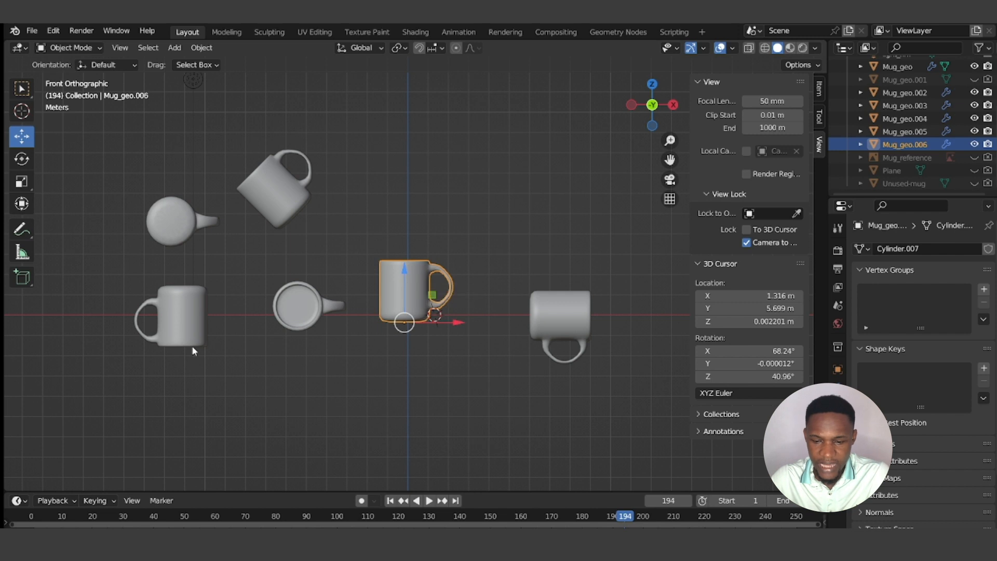
- Try rotating the upright mug 90° about the global Y axis to match the sideways Mug_geo, and cancel the rotation
{"action": "left_click", "coordinate": [555, 323]}
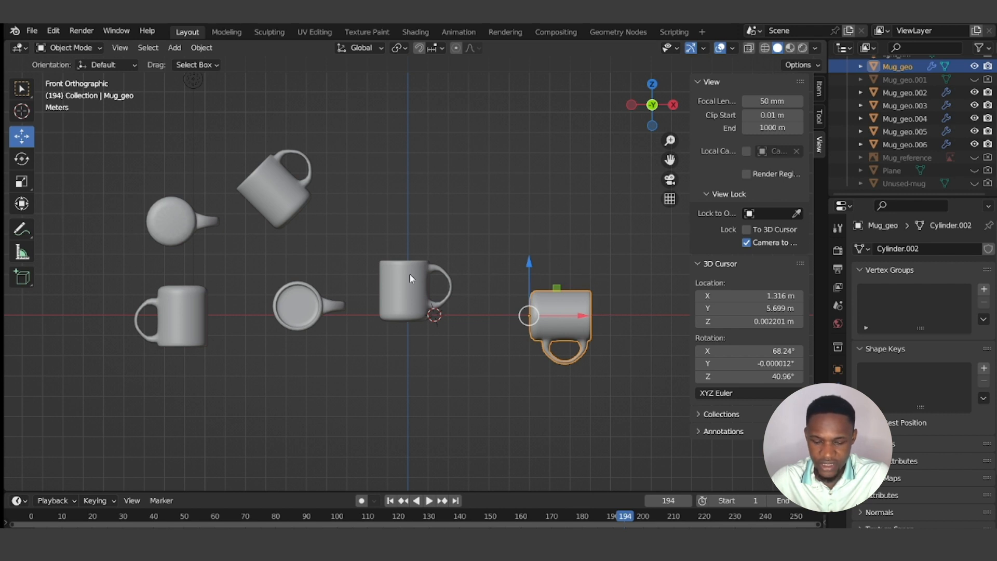
{"action": "left_click", "coordinate": [417, 286]}
{"action": "key", "text": "r"}
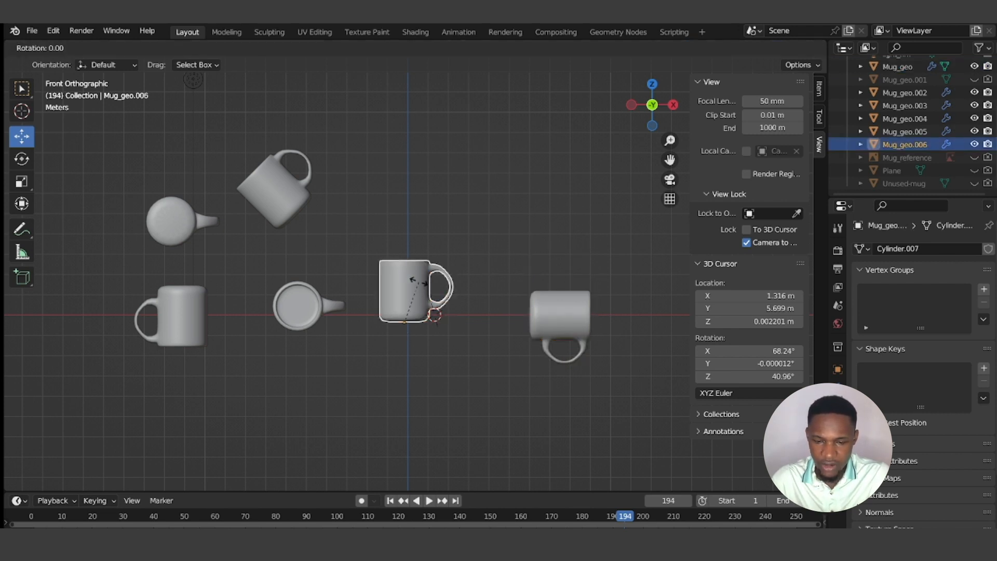
{"action": "key", "text": "y"}
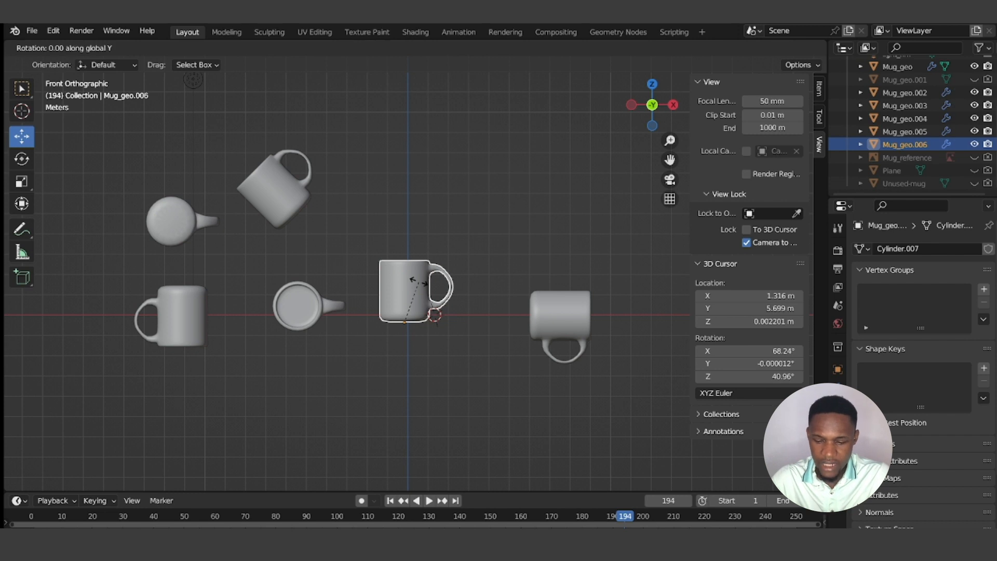
{"action": "type", "text": "90"}
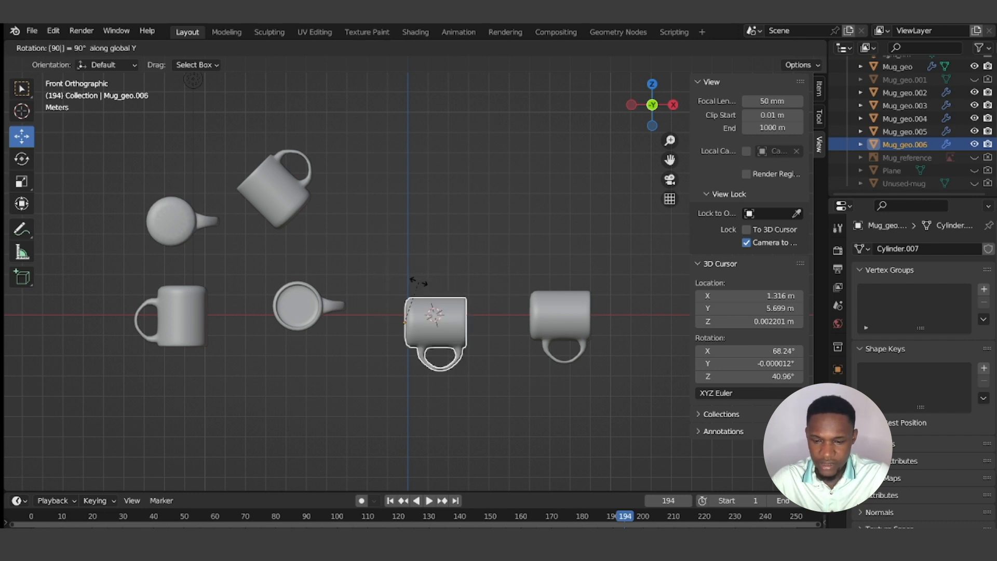
{"action": "key", "text": "Escape"}
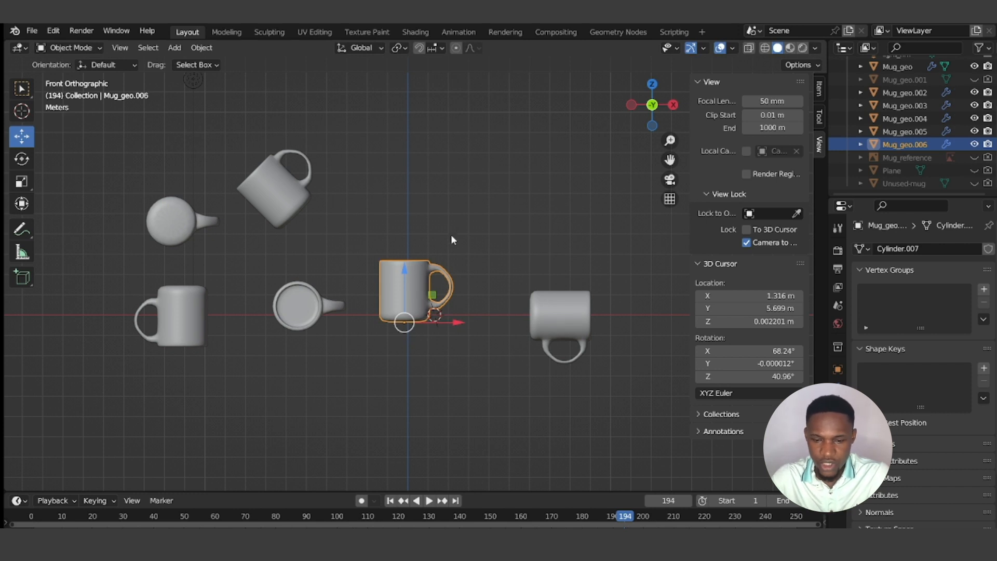
- Using the upside-down Mug_geo.003 as reference, try rotating the upright mug 180° about the global X axis in front view
{"action": "left_click", "coordinate": [341, 322]}
{"action": "left_click", "coordinate": [206, 321]}
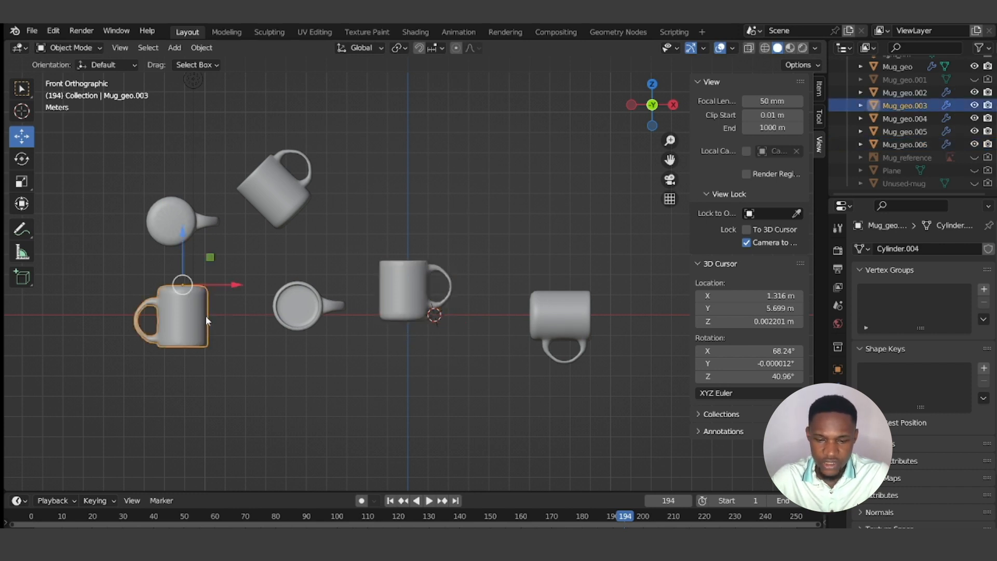
{"action": "left_click", "coordinate": [405, 294]}
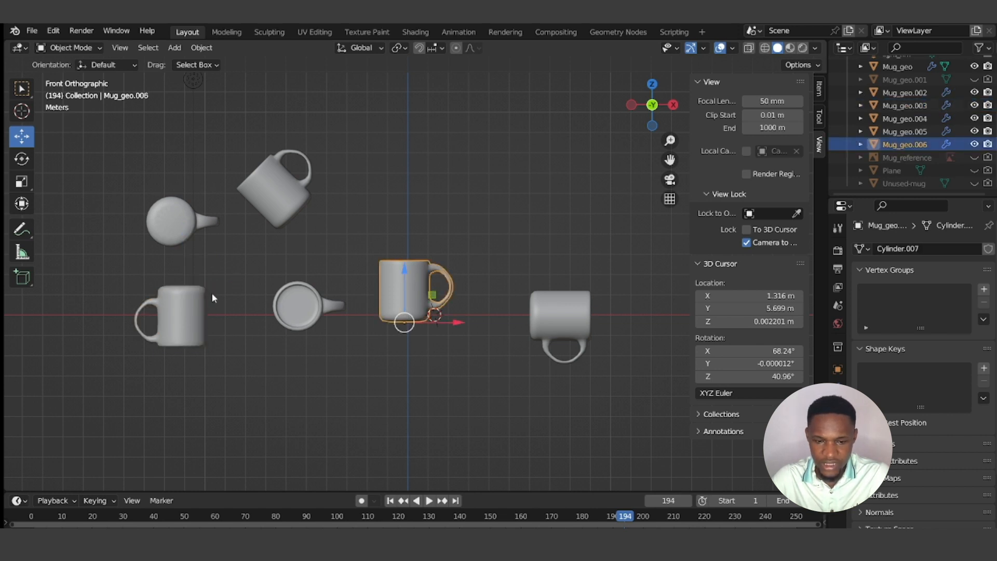
{"action": "middle_click_drag", "start_coordinate": [485, 317], "coordinate": [437, 319]}
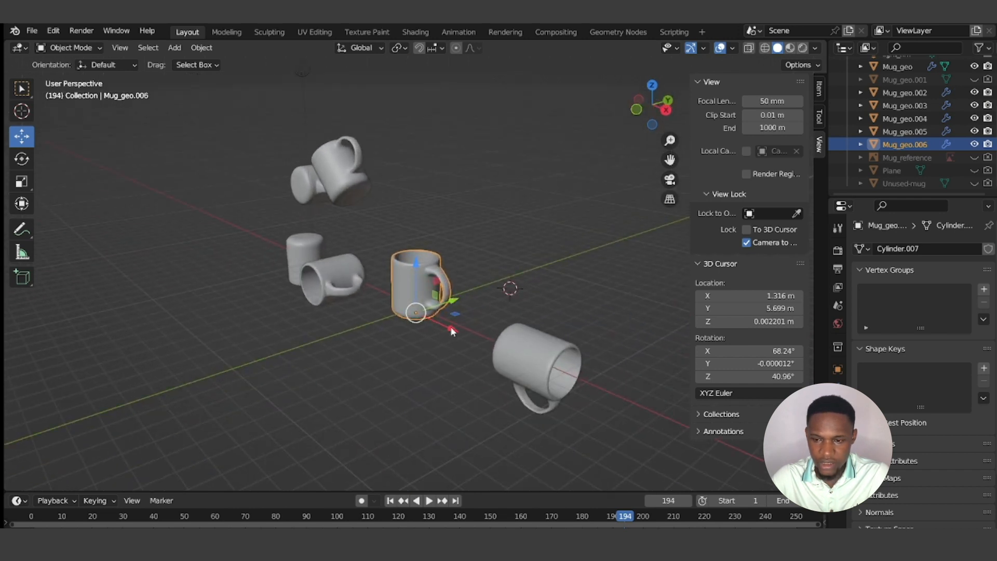
{"action": "key", "text": "KP_1"}
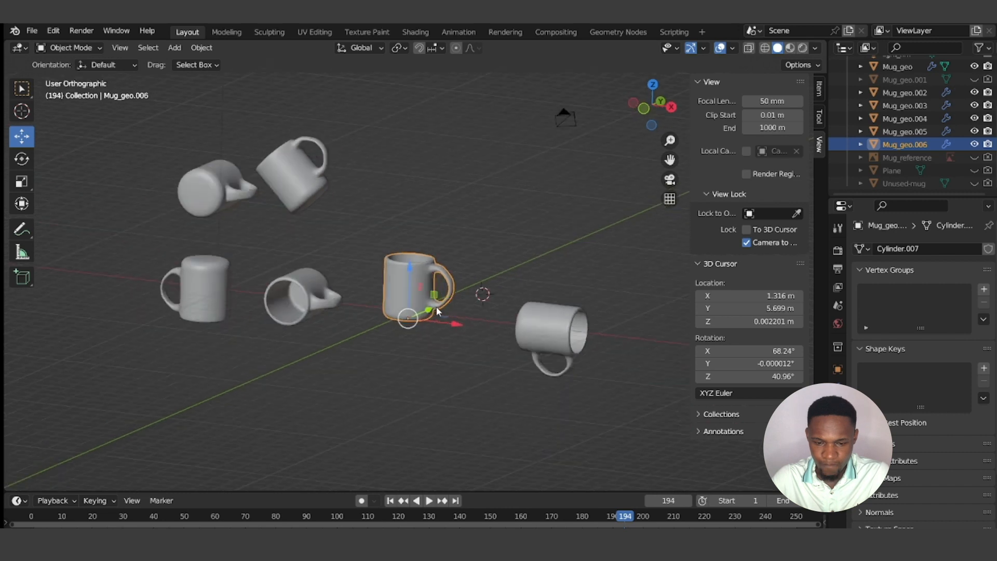
{"action": "left_click", "coordinate": [425, 362]}
{"action": "left_click", "coordinate": [415, 301]}
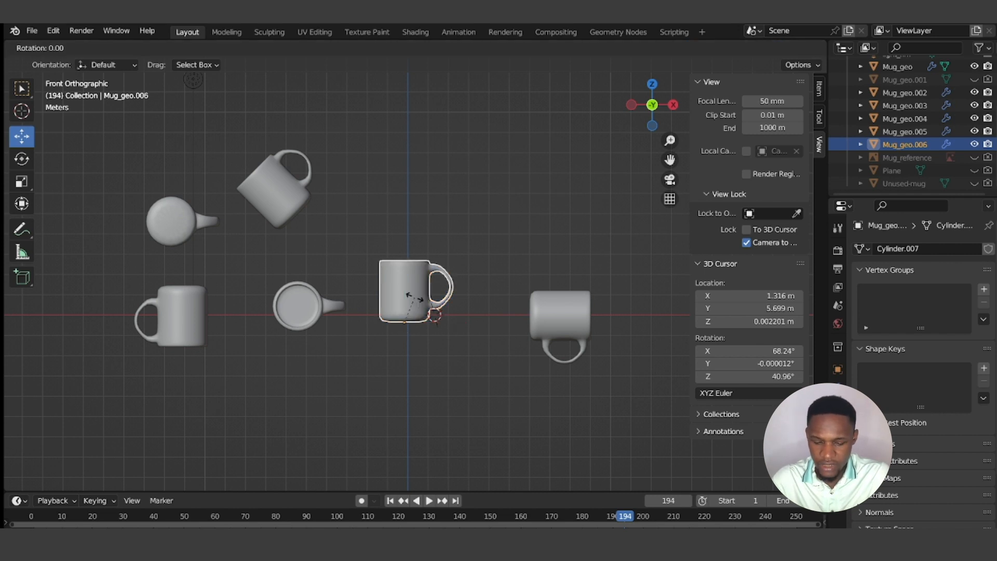
{"action": "key", "text": "x"}
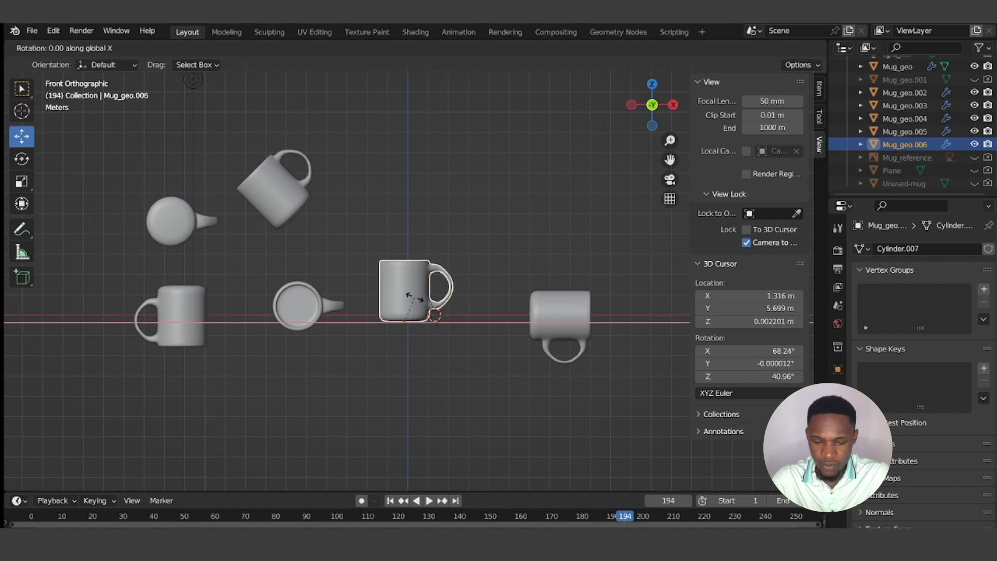
{"action": "type", "text": "180"}
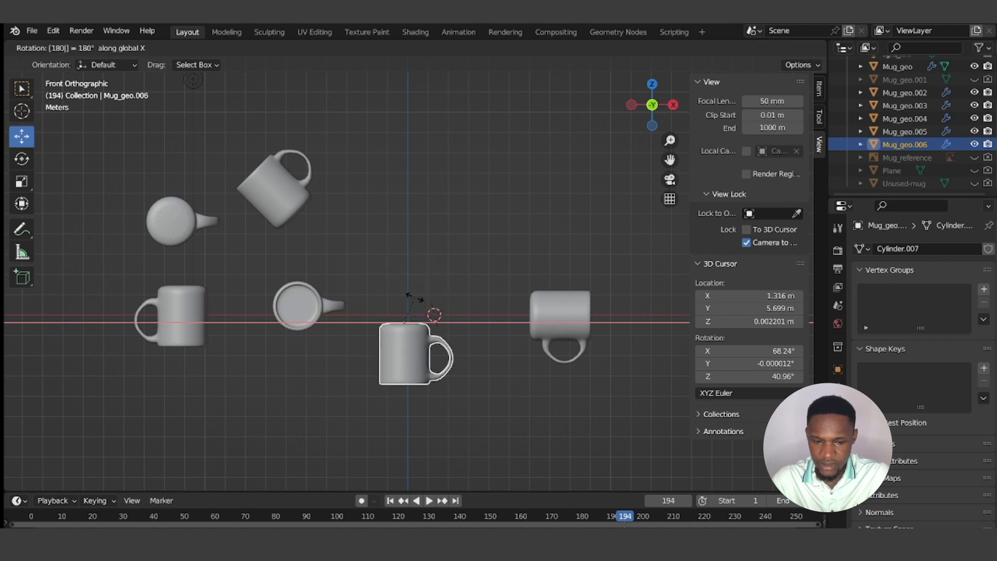
{"action": "key", "text": "Return"}
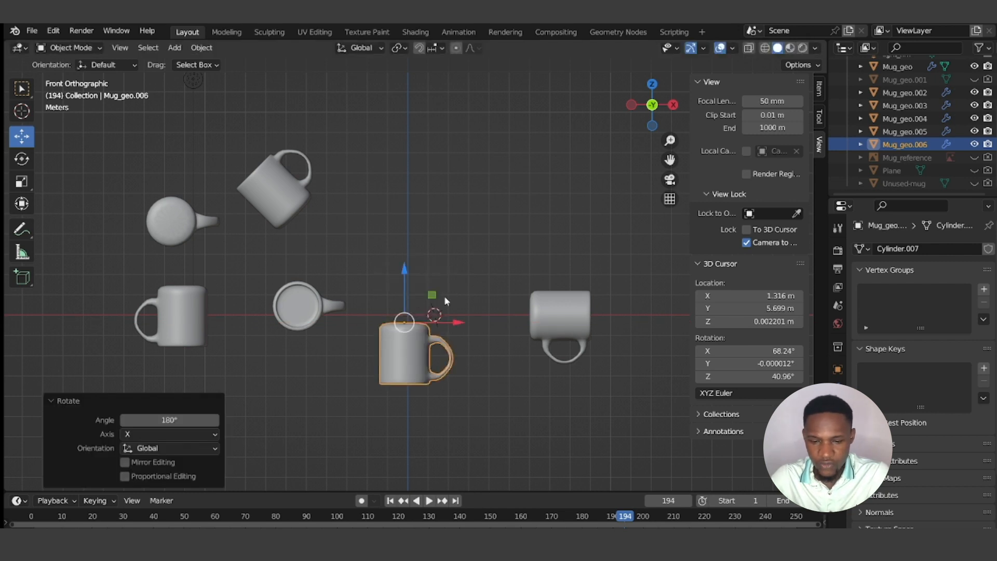
- Try rotating the upside-down Mug_geo.006 180° about the global Z axis in front view to turn its handle to the opposite side
{"action": "left_click", "coordinate": [426, 368]}
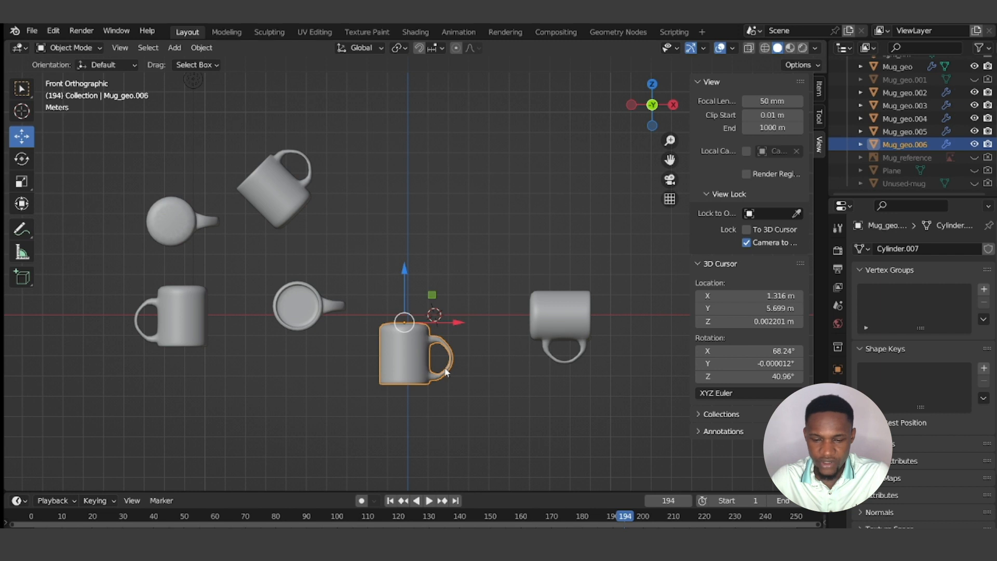
{"action": "left_click", "coordinate": [462, 371]}
{"action": "left_click", "coordinate": [417, 366]}
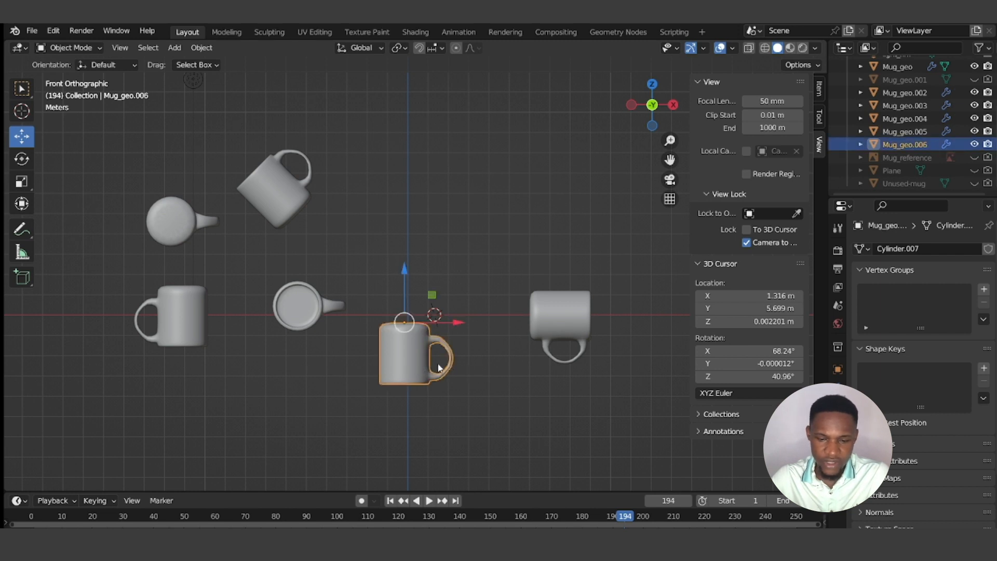
{"action": "middle_click_drag", "start_coordinate": [482, 378], "coordinate": [472, 383]}
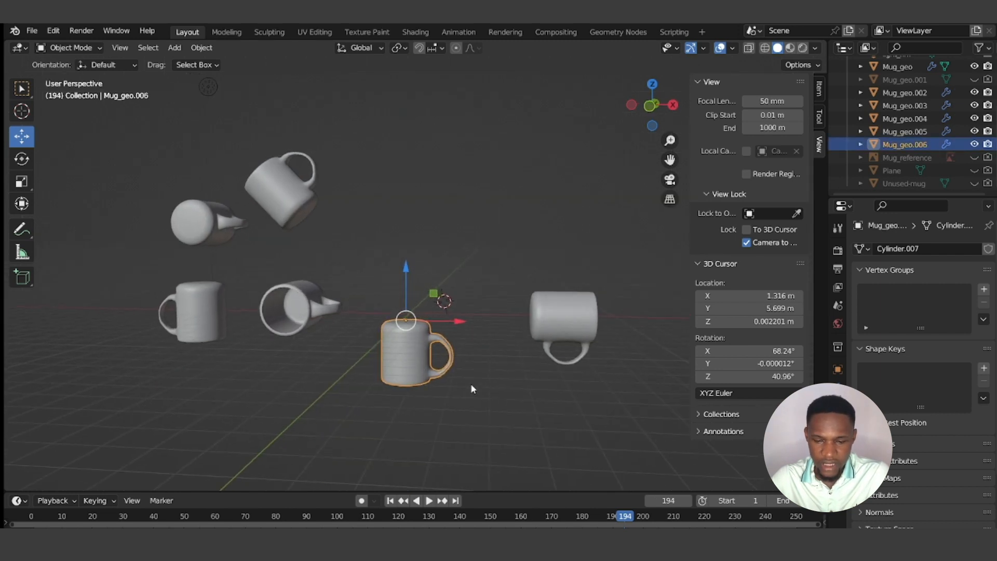
{"action": "key", "text": "KP_1"}
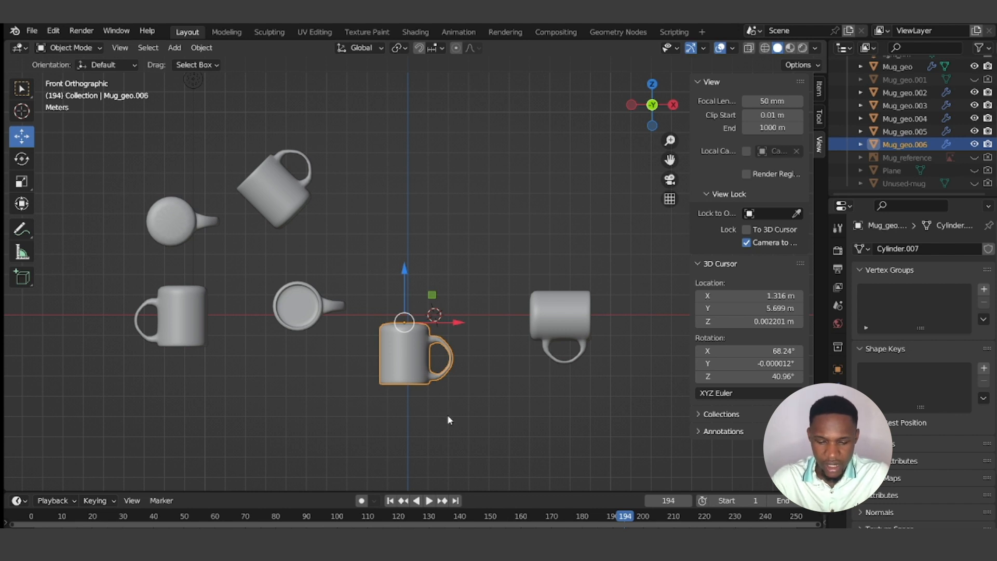
{"action": "key", "text": "r"}
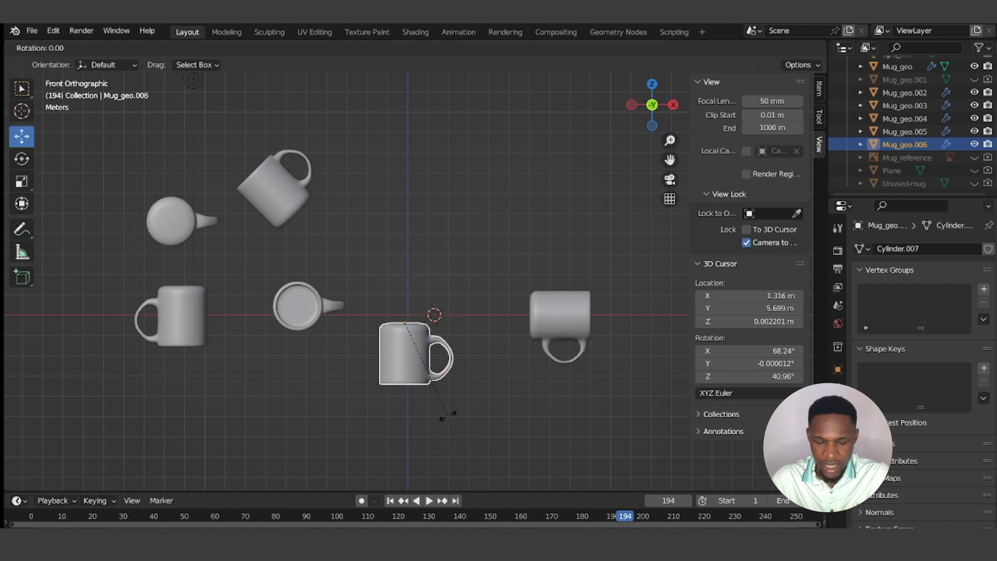
{"action": "type", "text": "z"}
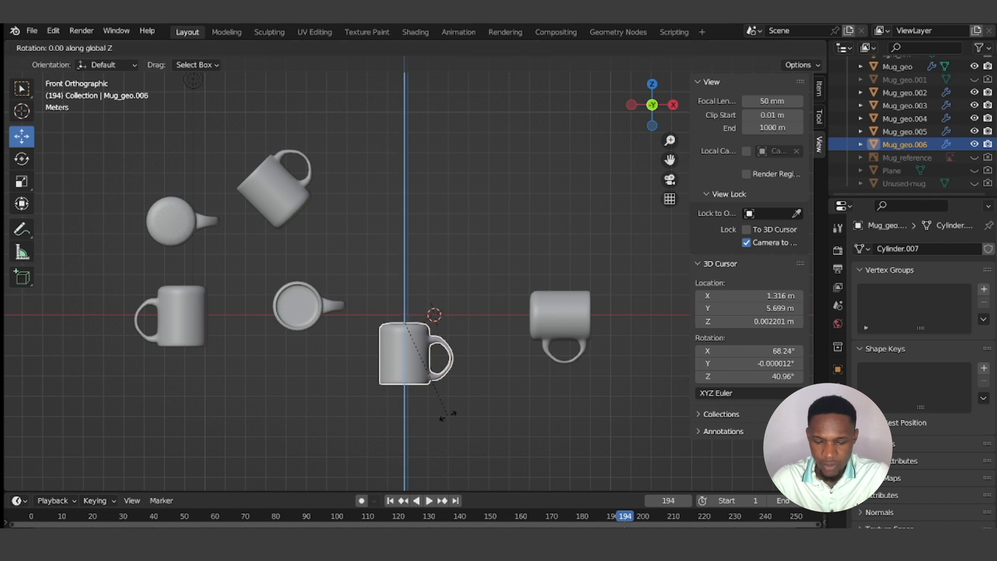
{"action": "type", "text": "180"}
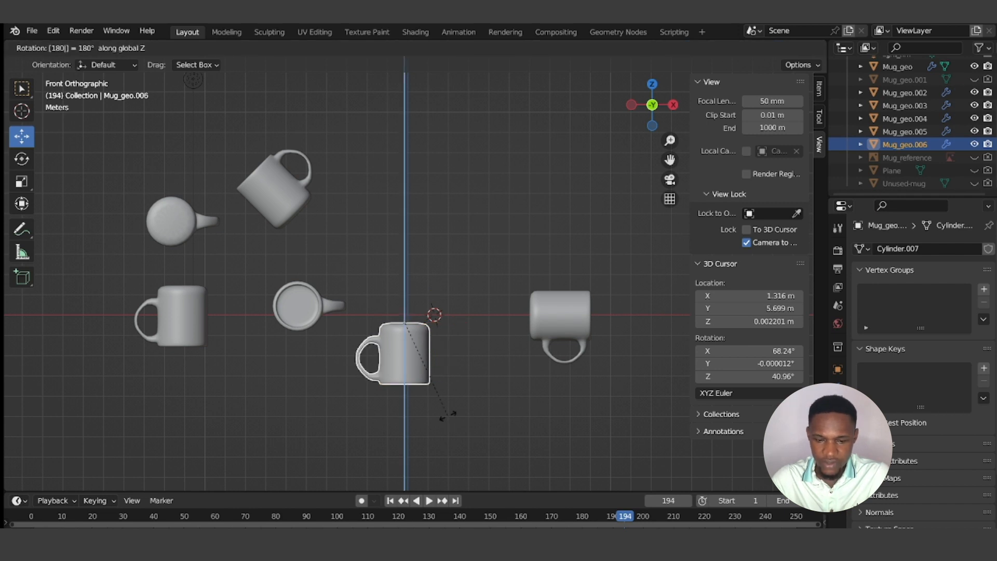
{"action": "key", "text": "Return"}
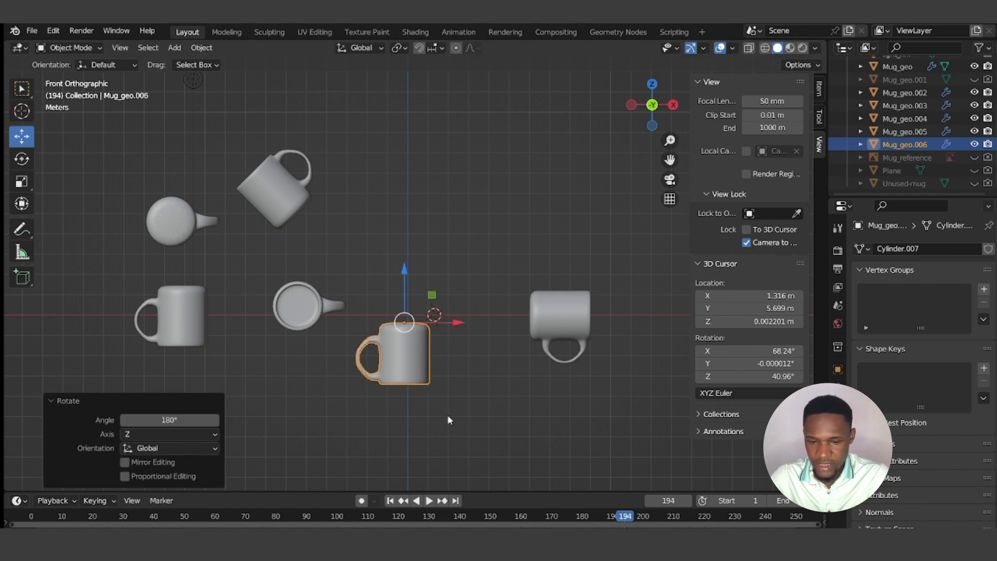
- Check the twice-rotated mug at an angle, and undo both of its 180° rotations in front view
{"action": "left_click", "coordinate": [448, 416]}
{"action": "middle_click_drag", "start_coordinate": [470, 385], "coordinate": [468, 385]}
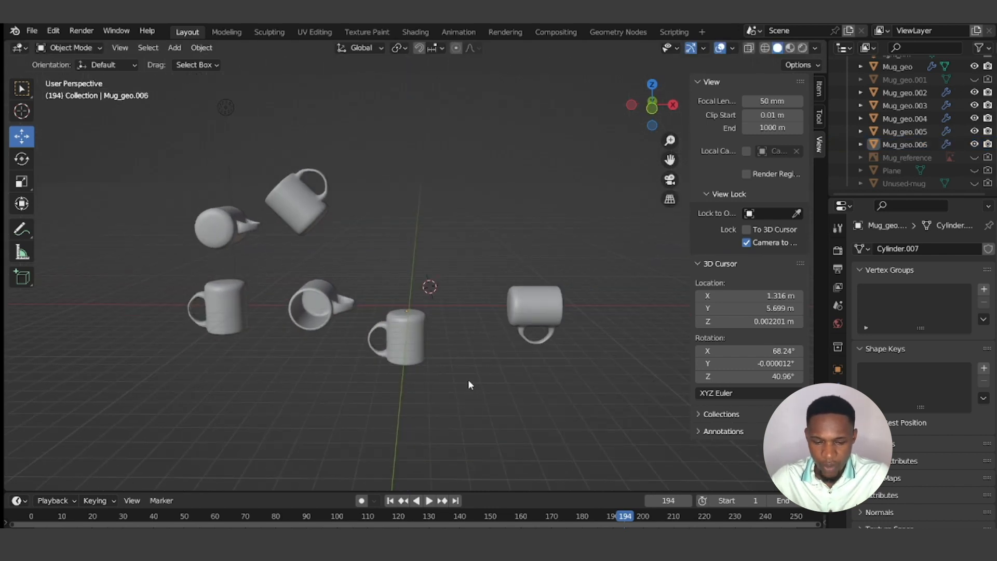
{"action": "key", "text": "KP_1"}
{"action": "key", "text": "ctrl+z"}
{"action": "key", "text": "ctrl+z"}
{"action": "key", "text": "ctrl+z"}
{"action": "key", "text": "ctrl+z"}
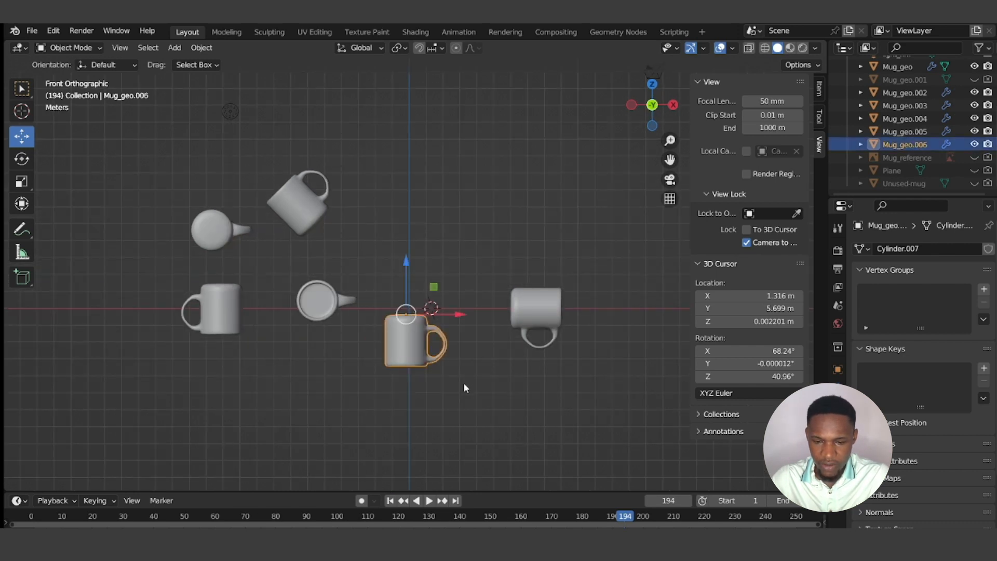
{"action": "key", "text": "ctrl+z"}
{"action": "key", "text": "ctrl+z"}
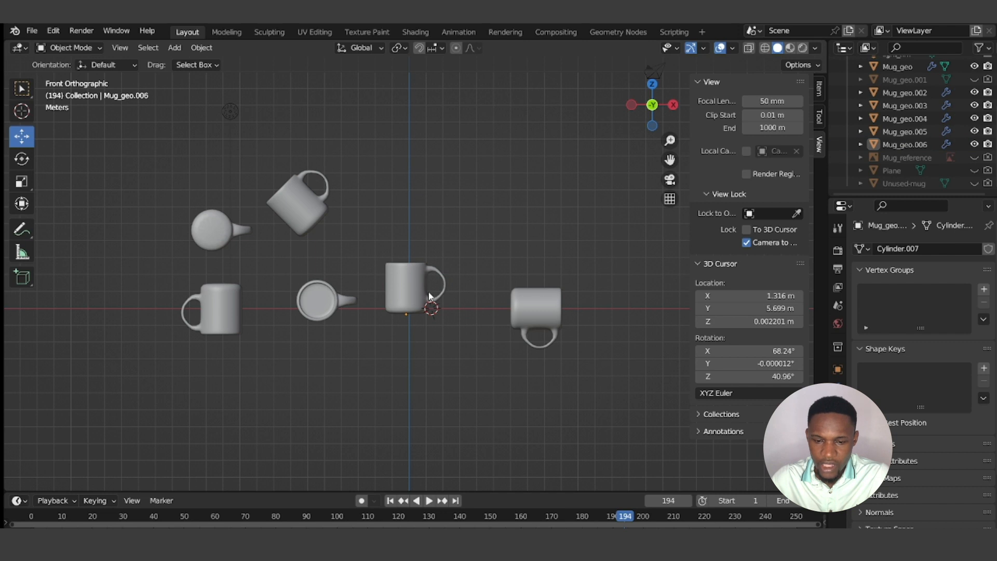
- Try scaling the upright Mug_geo.006 uniformly by factors of 2, 3 and 1 in front view, cancelling the two enlargements
{"action": "scroll", "coordinate": [428, 292], "scroll_direction": "up", "scroll_amount": 1}
{"action": "left_click", "coordinate": [426, 280]}
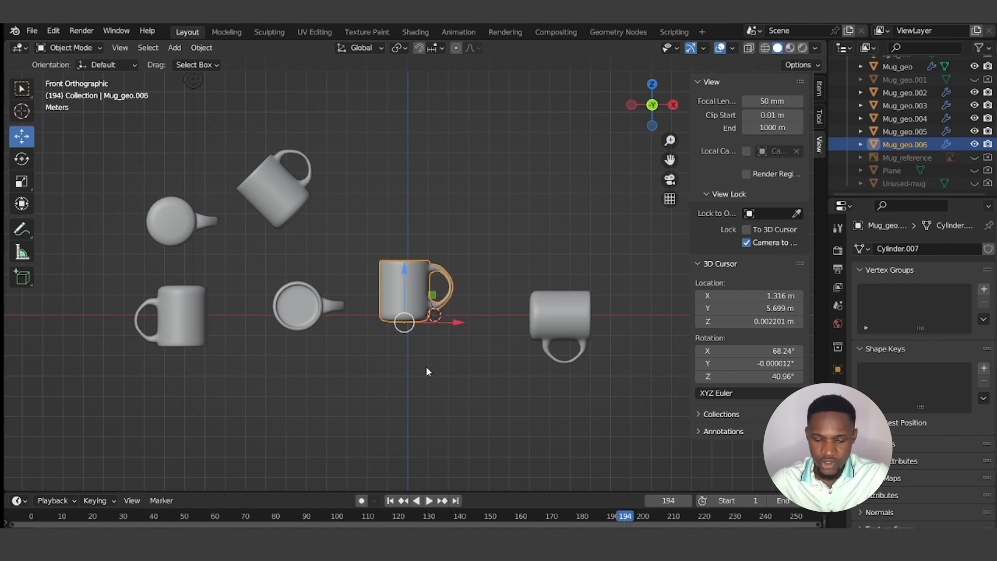
{"action": "type", "text": "s"}
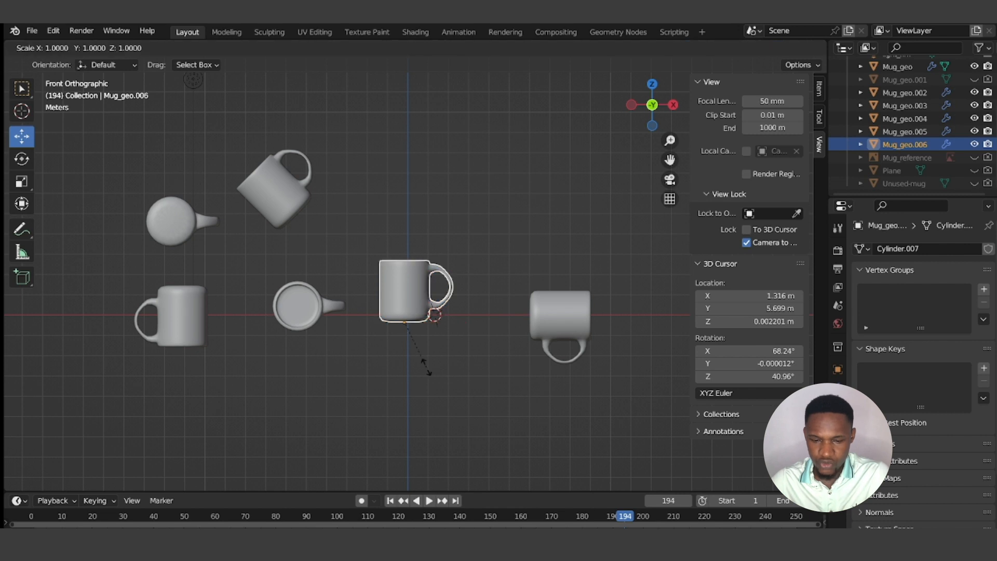
{"action": "type", "text": "2"}
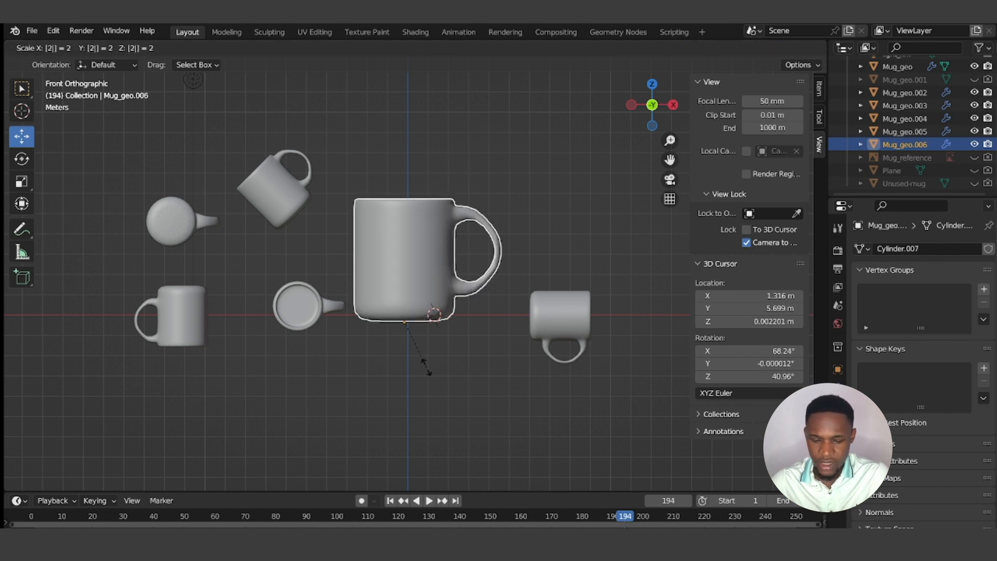
{"action": "key", "text": "Escape"}
{"action": "type", "text": "s"}
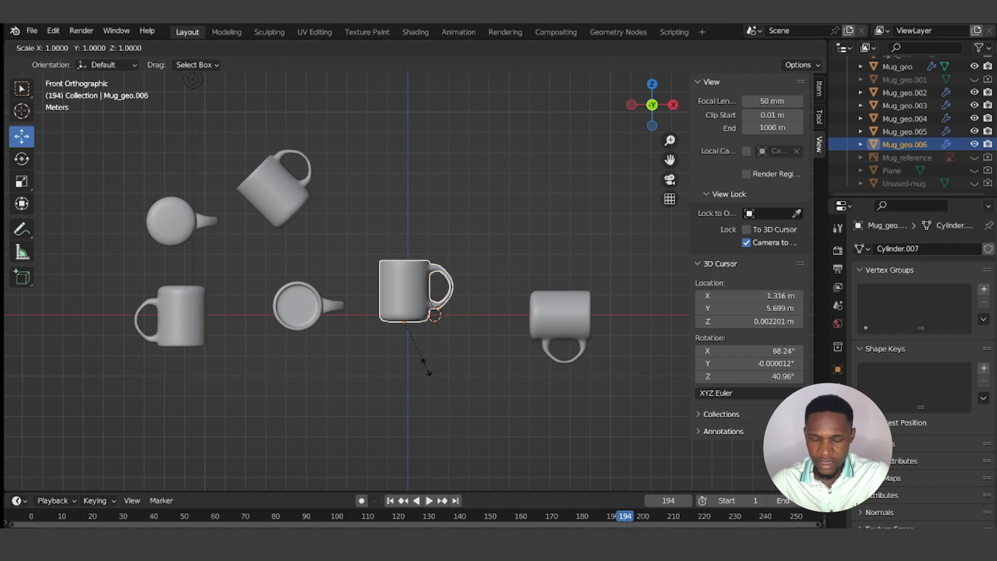
{"action": "type", "text": "3"}
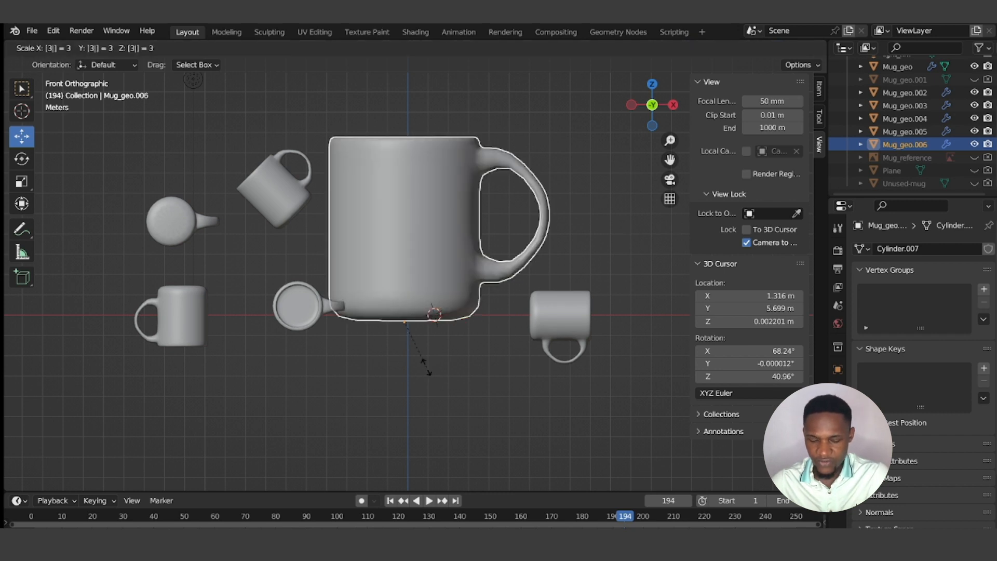
{"action": "key", "text": "Escape"}
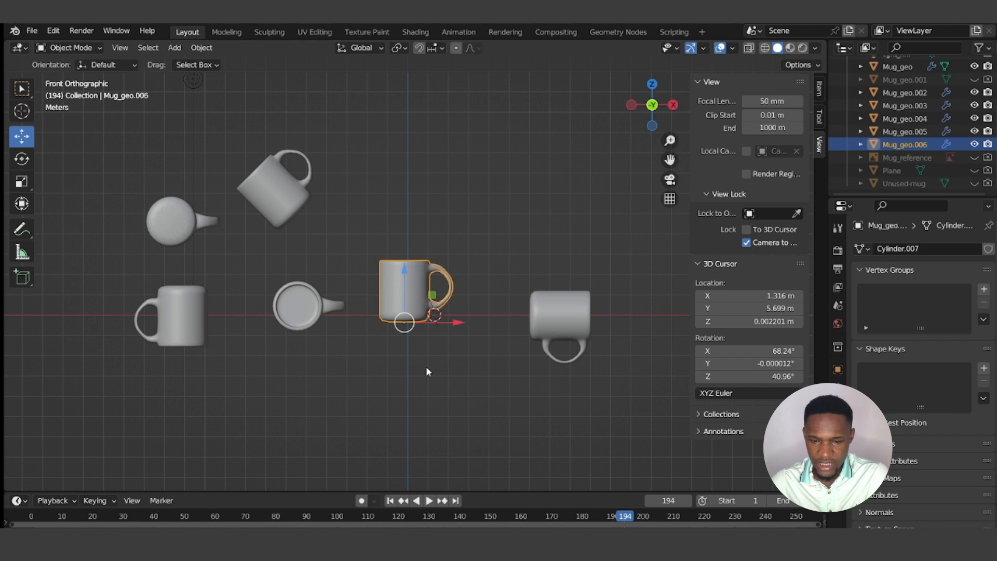
{"action": "type", "text": "s1"}
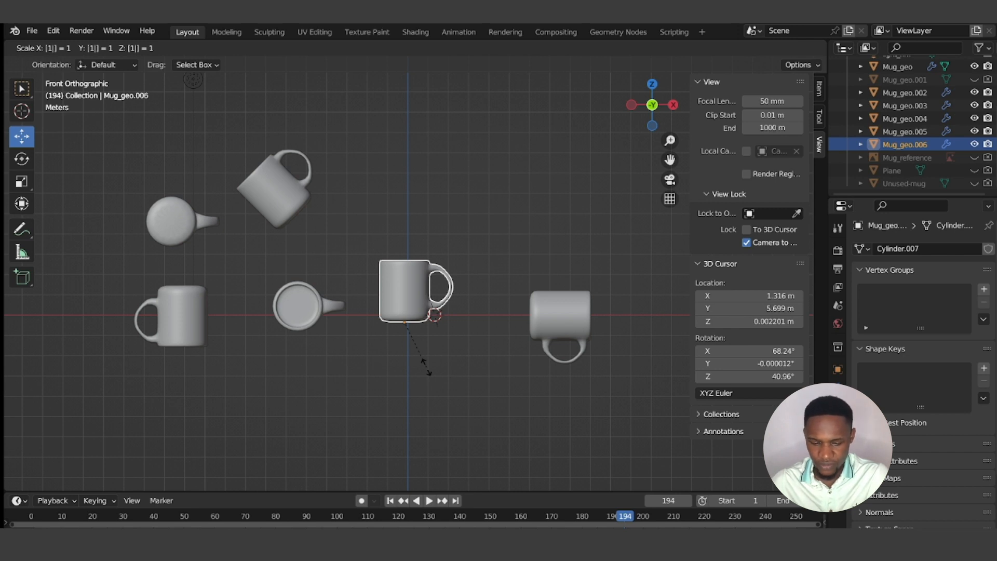
{"action": "key", "text": "Return"}
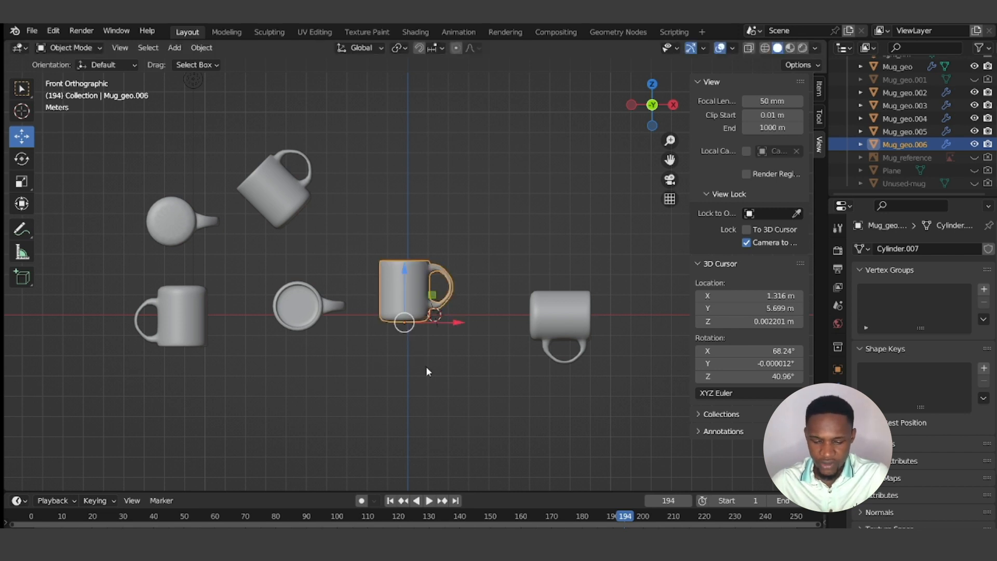
- Scale the upright Mug_geo.006 uniformly by -1 to flip it upside down with its handle on the opposite side
{"action": "type", "text": "s"}
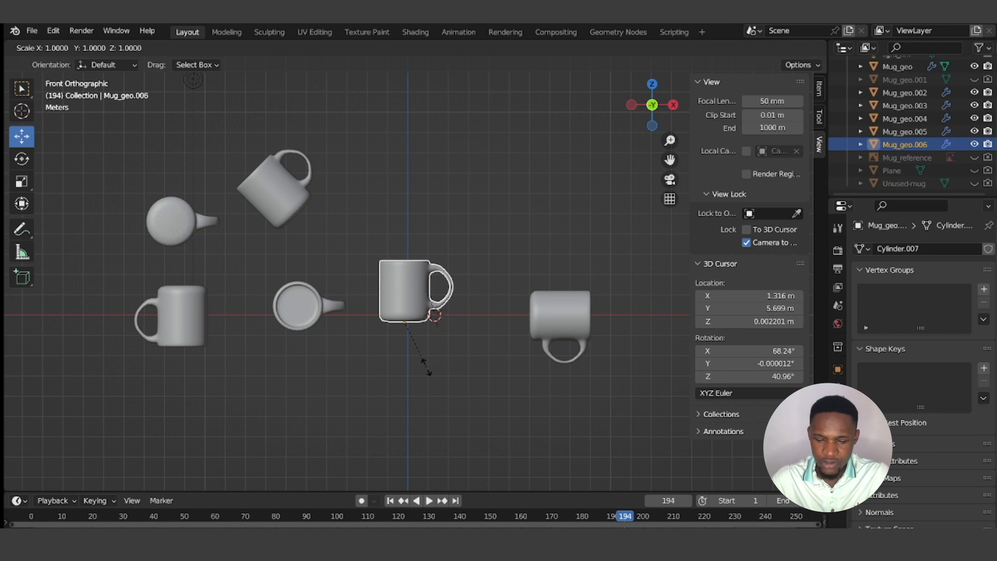
{"action": "type", "text": "-1"}
{"action": "key", "text": "Return"}
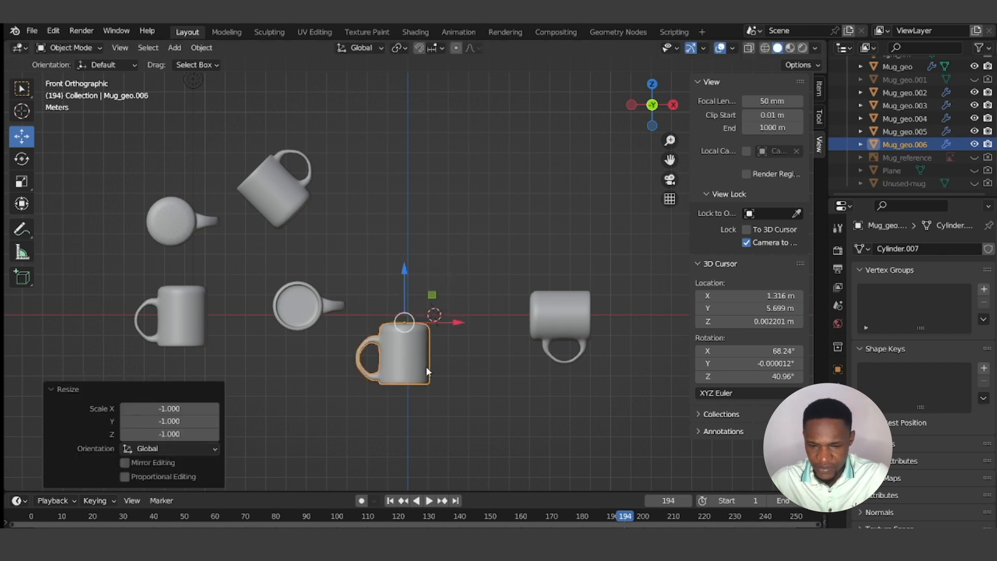